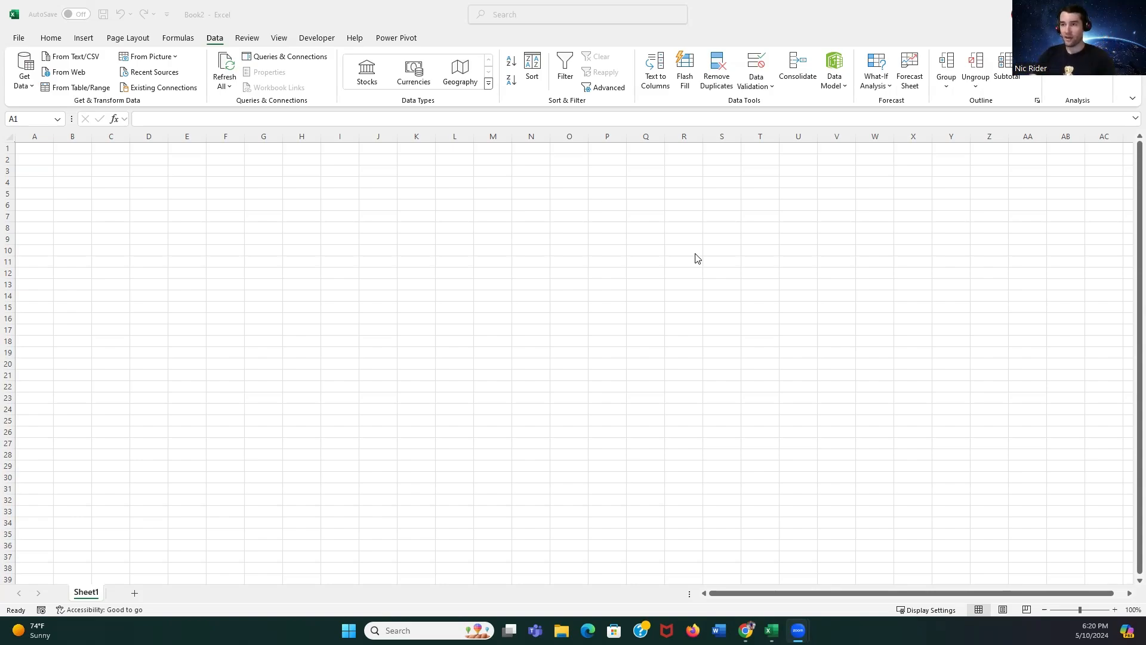
- Import the entire Super Market Data workbook from Documents and open it for transformation in Power Query Editor
left_click(460, 261)
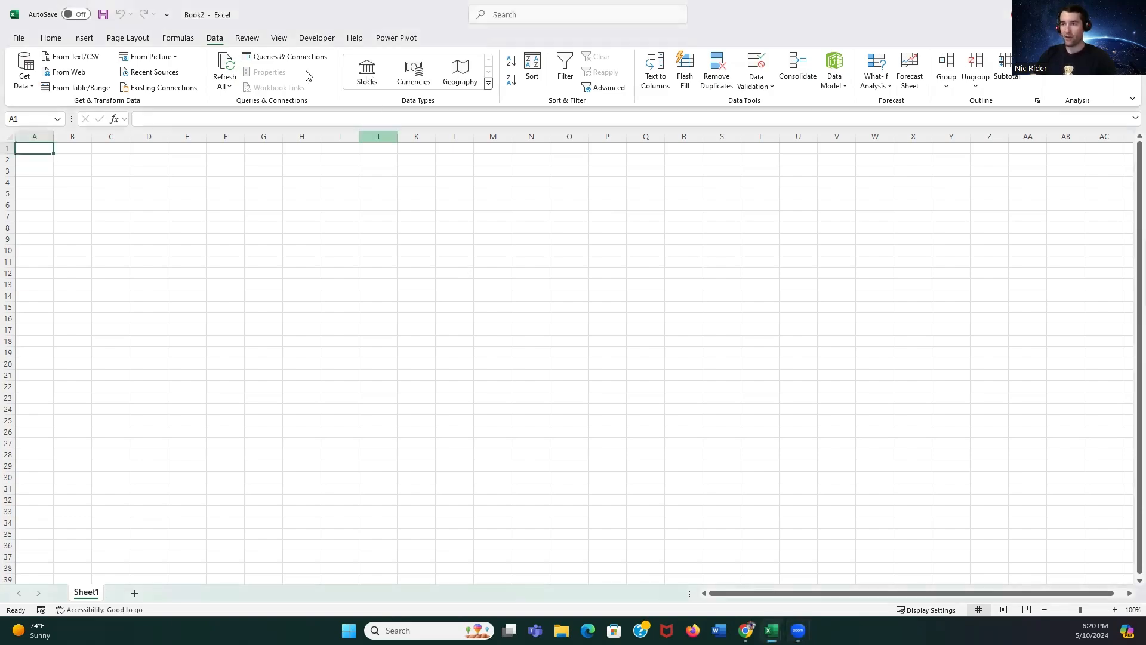
left_click(25, 78)
mouse_move(53, 106)
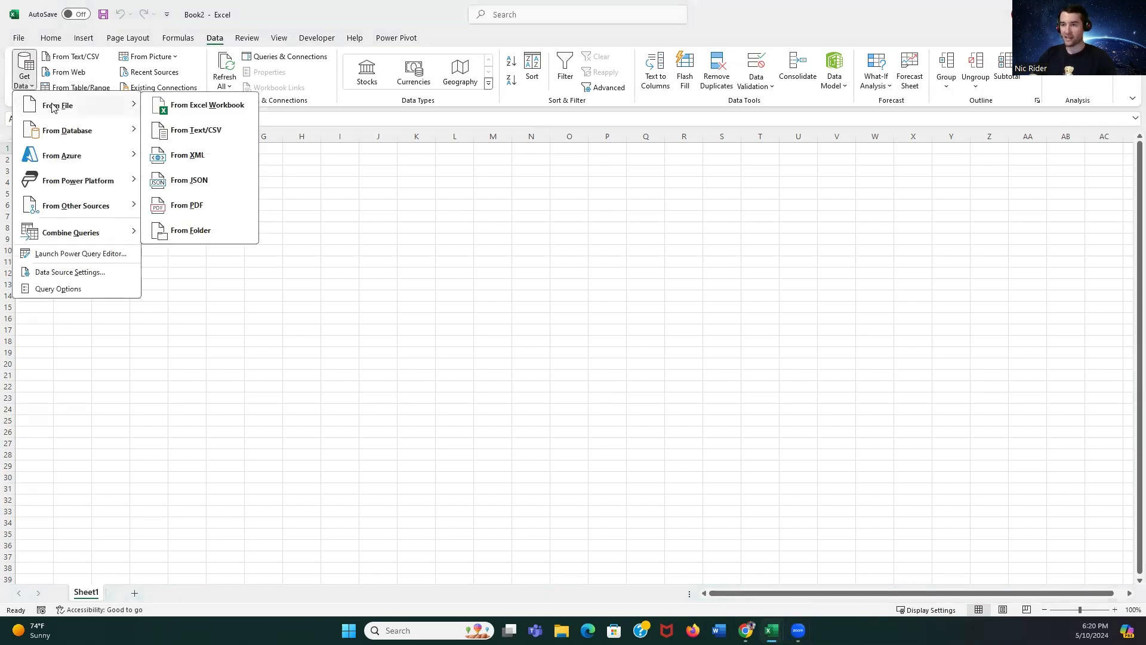
left_click(197, 108)
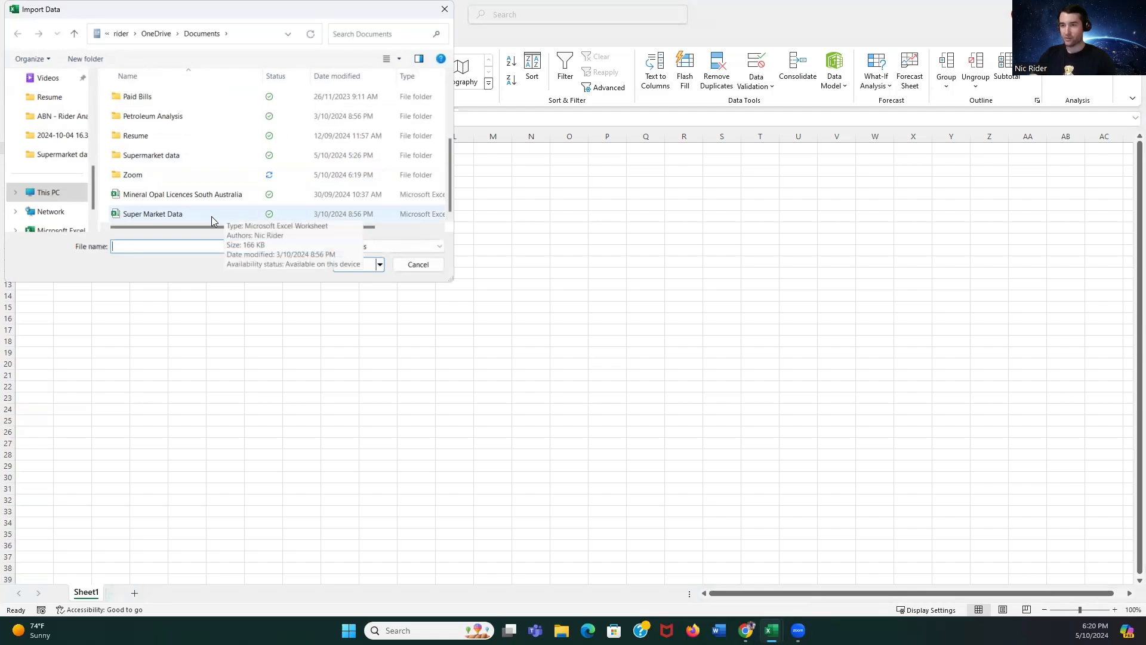
double_click(211, 217)
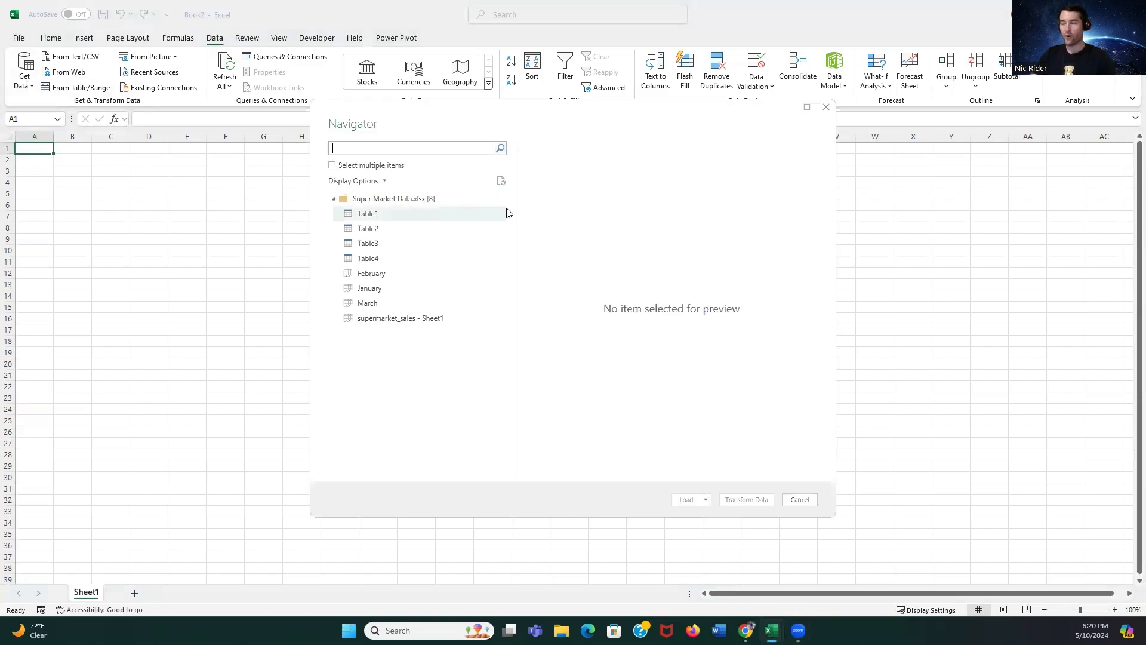
left_click(402, 204)
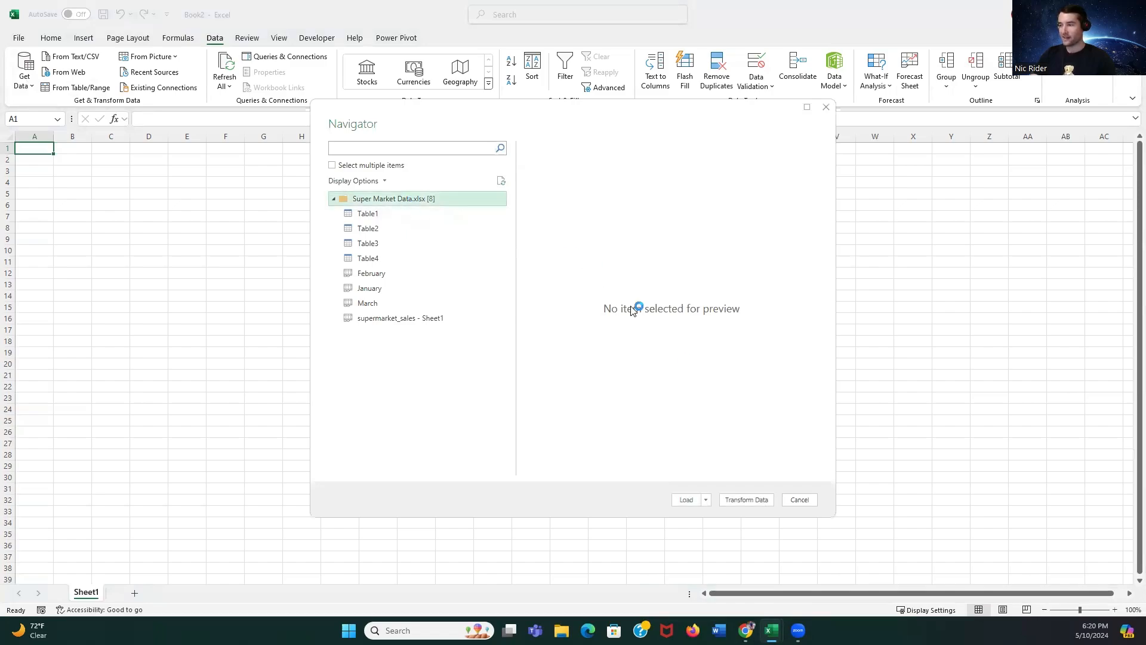
left_click(767, 502)
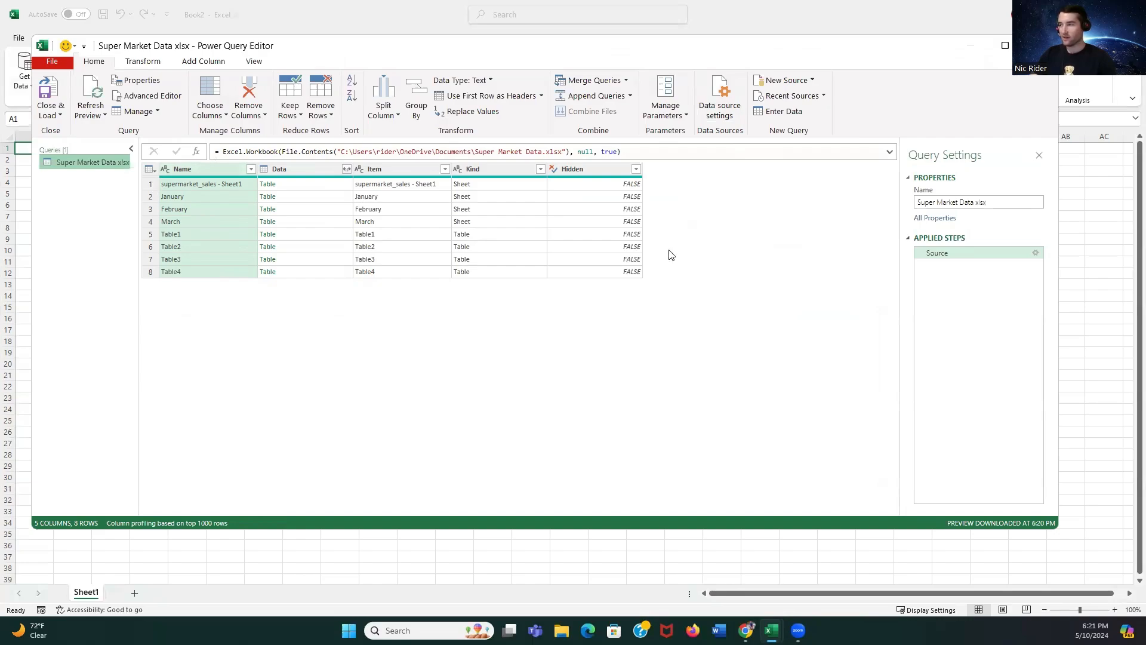
- Remove the Hidden, Kind and Item columns from the query
left_click(608, 172)
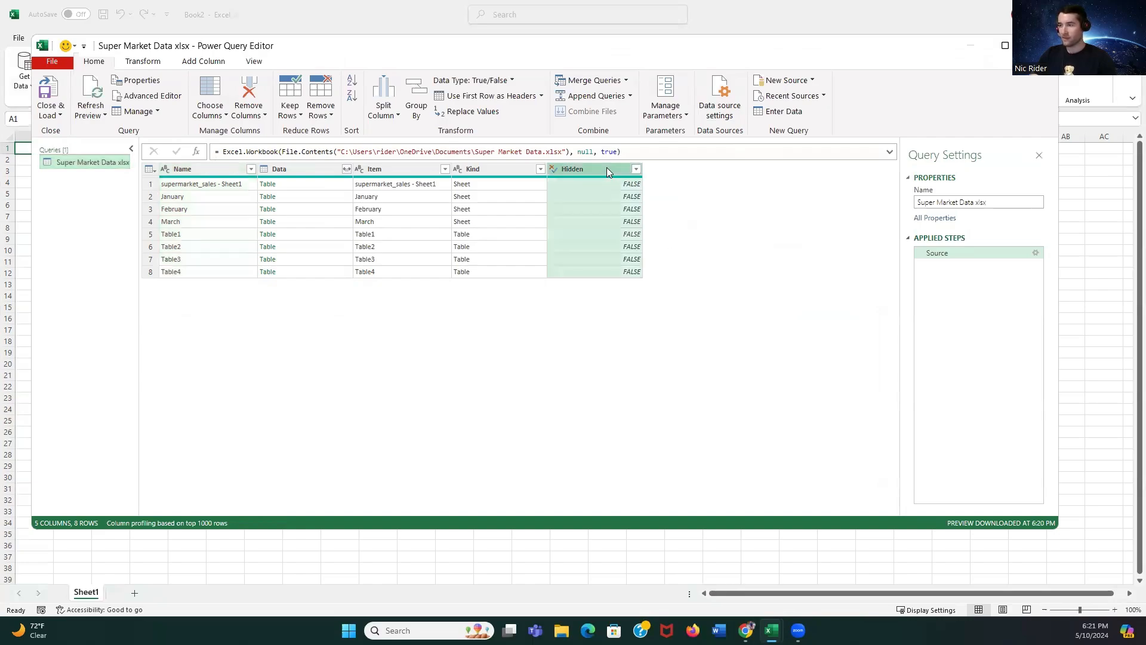
right_click(608, 172)
left_click(855, 208)
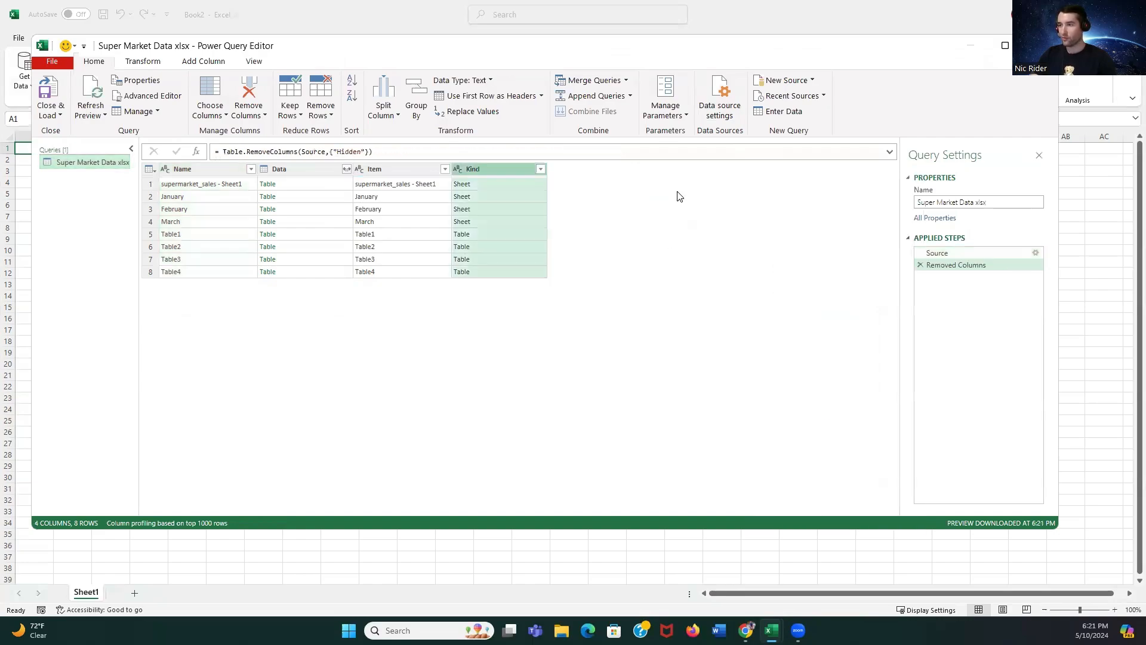
right_click(506, 170)
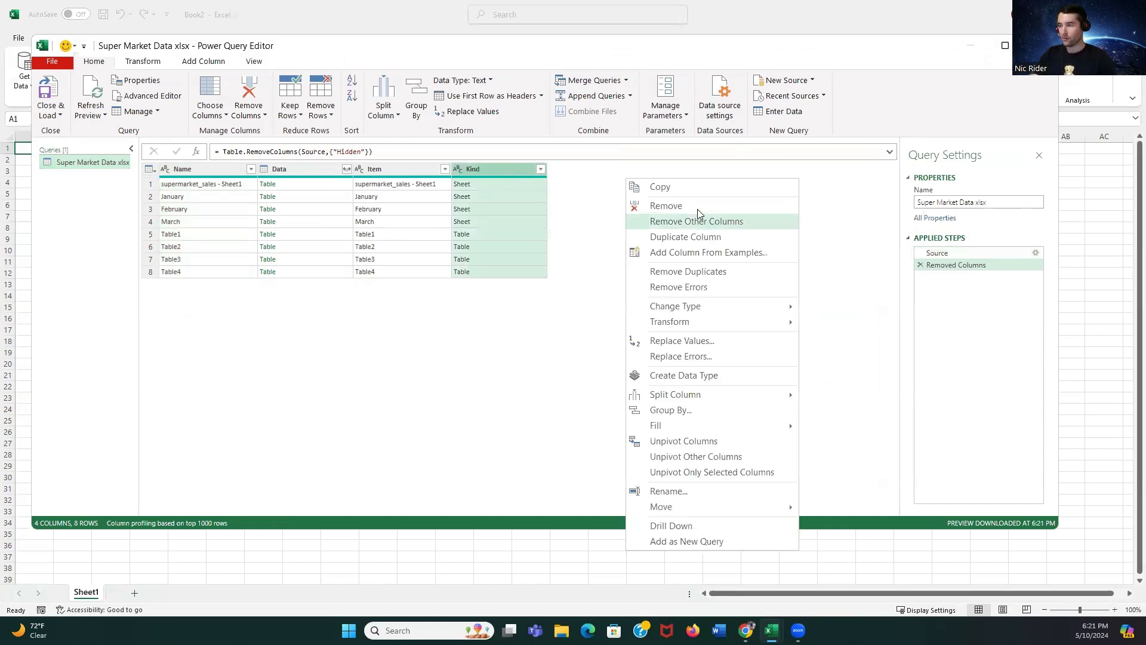
left_click(698, 207)
right_click(417, 168)
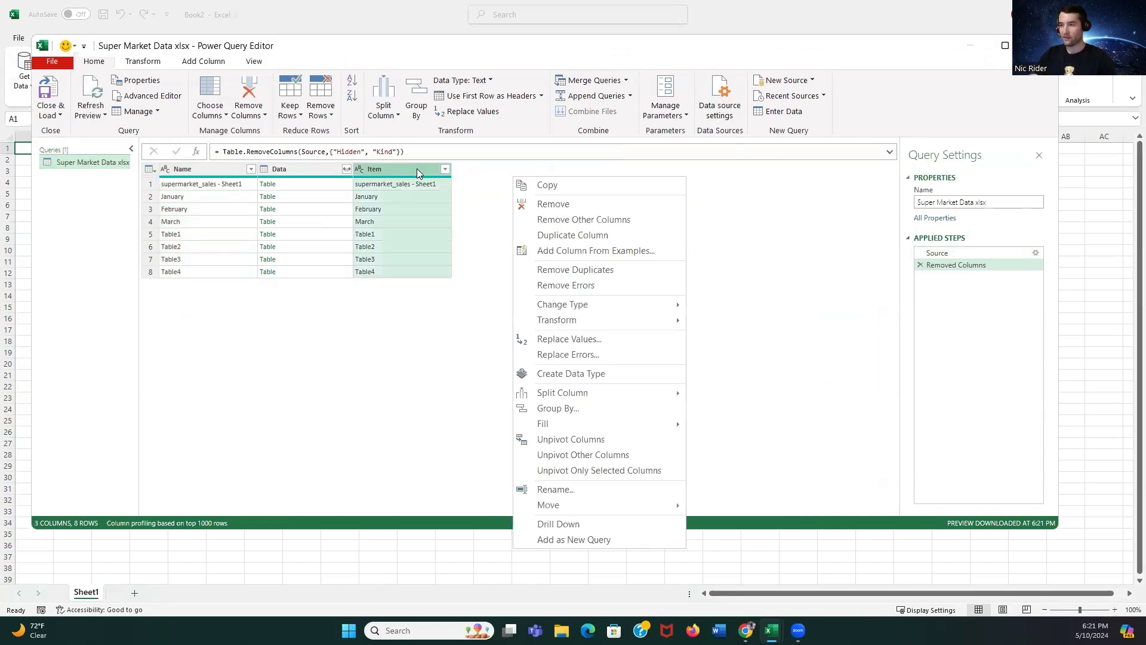
left_click(537, 203)
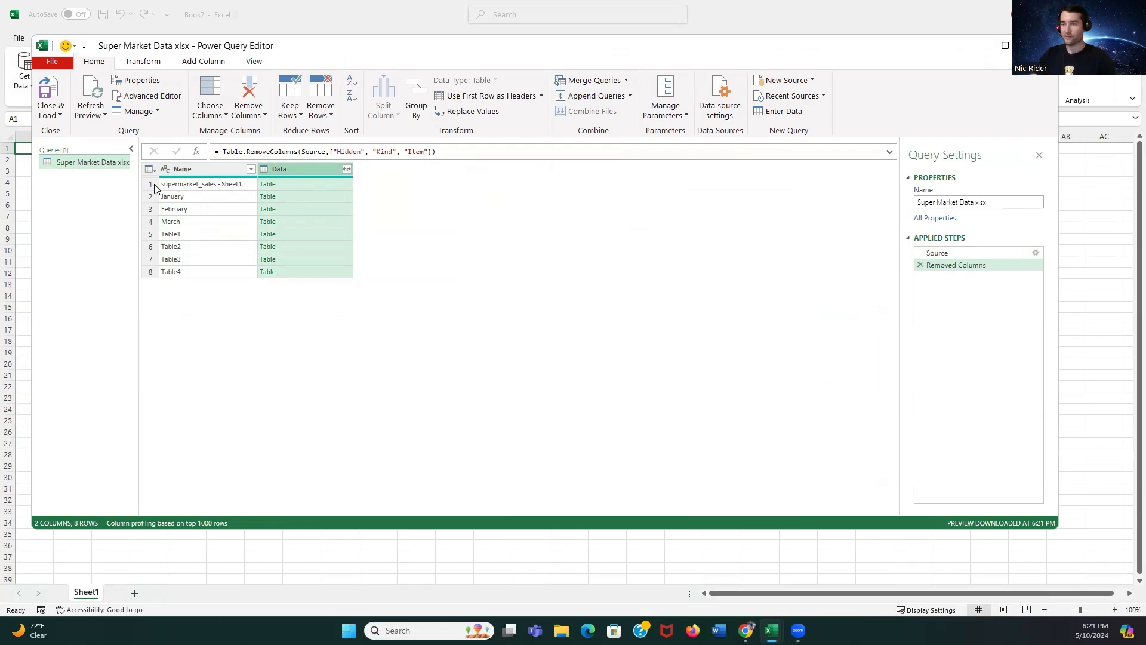
- Keep only the top 4 rows of the query
left_click(187, 185)
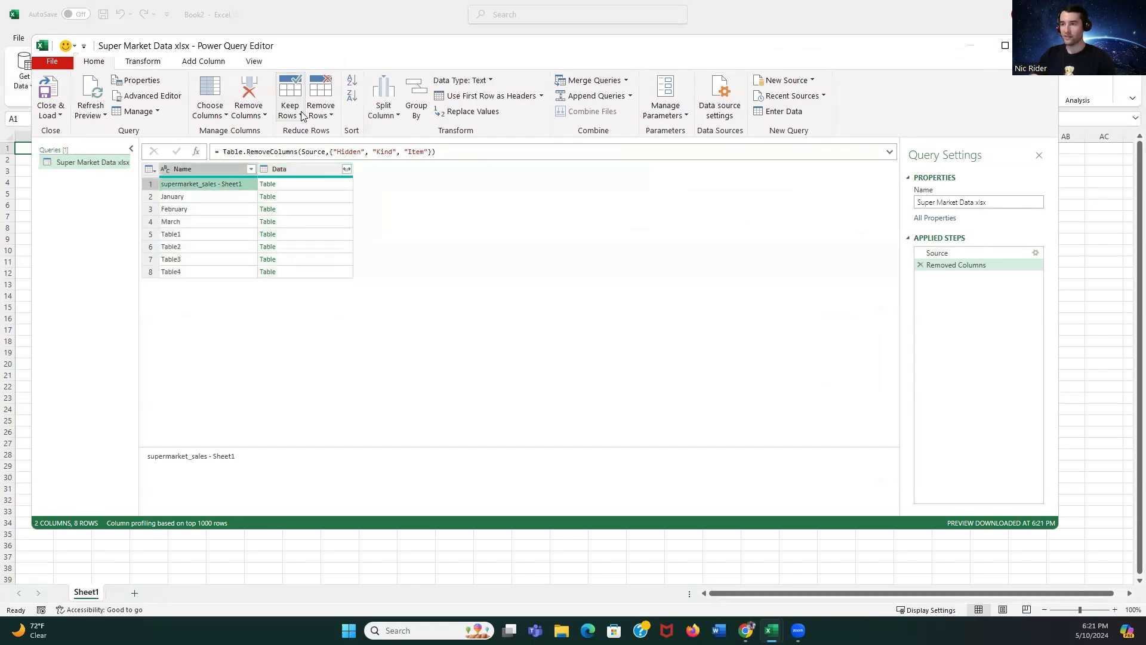
left_click(323, 116)
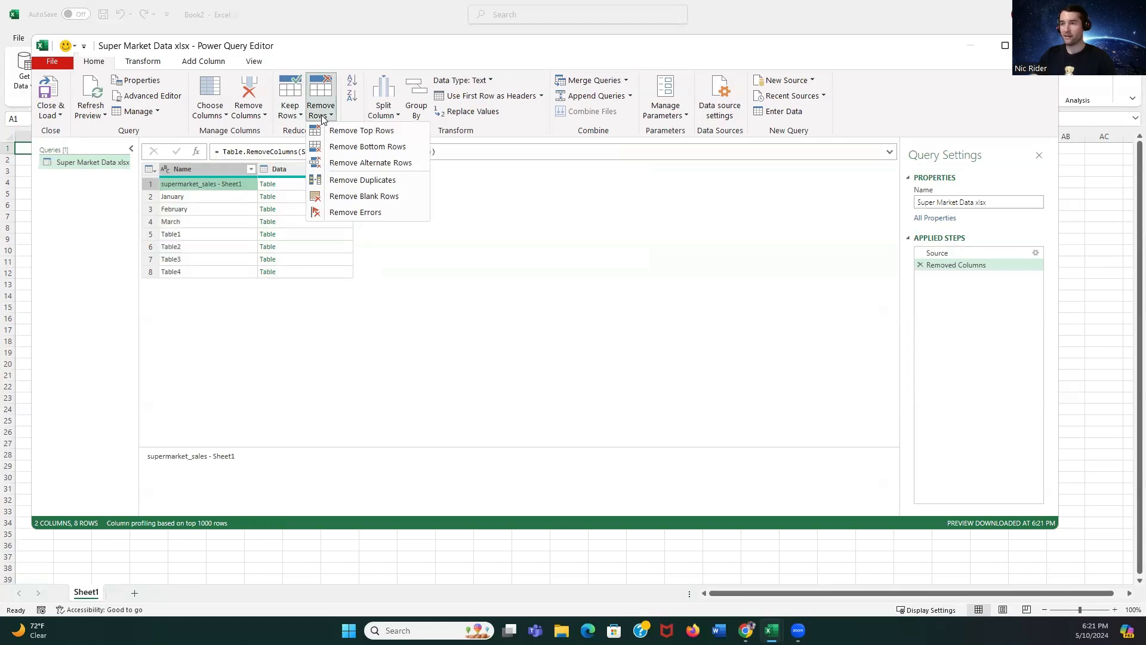
left_click(293, 115)
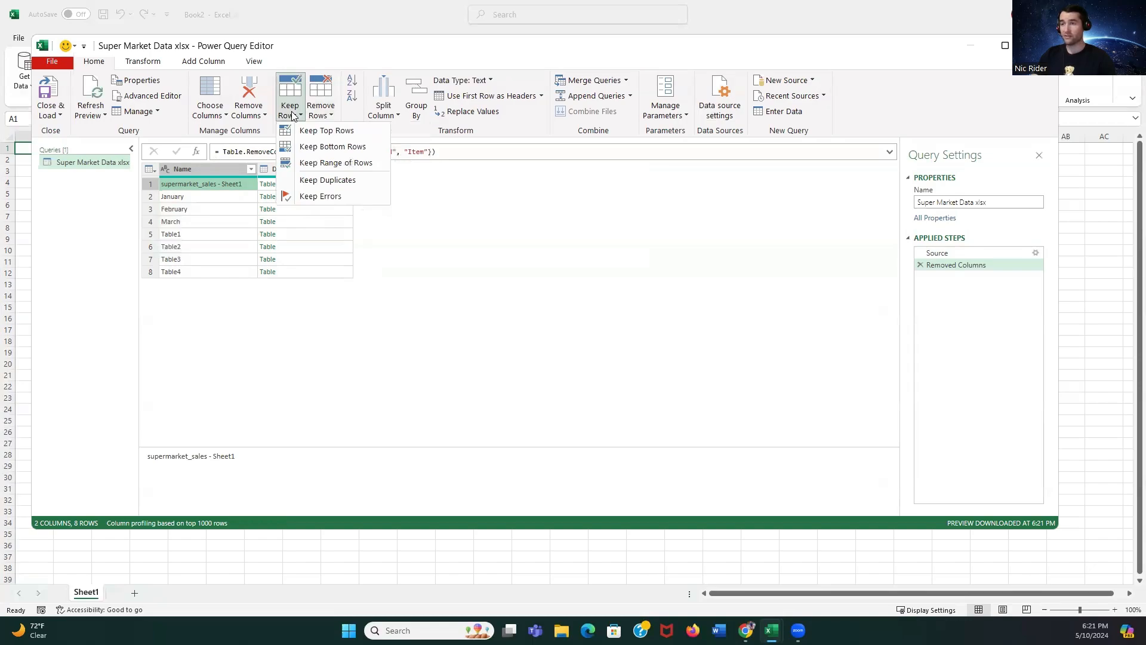
left_click(314, 130)
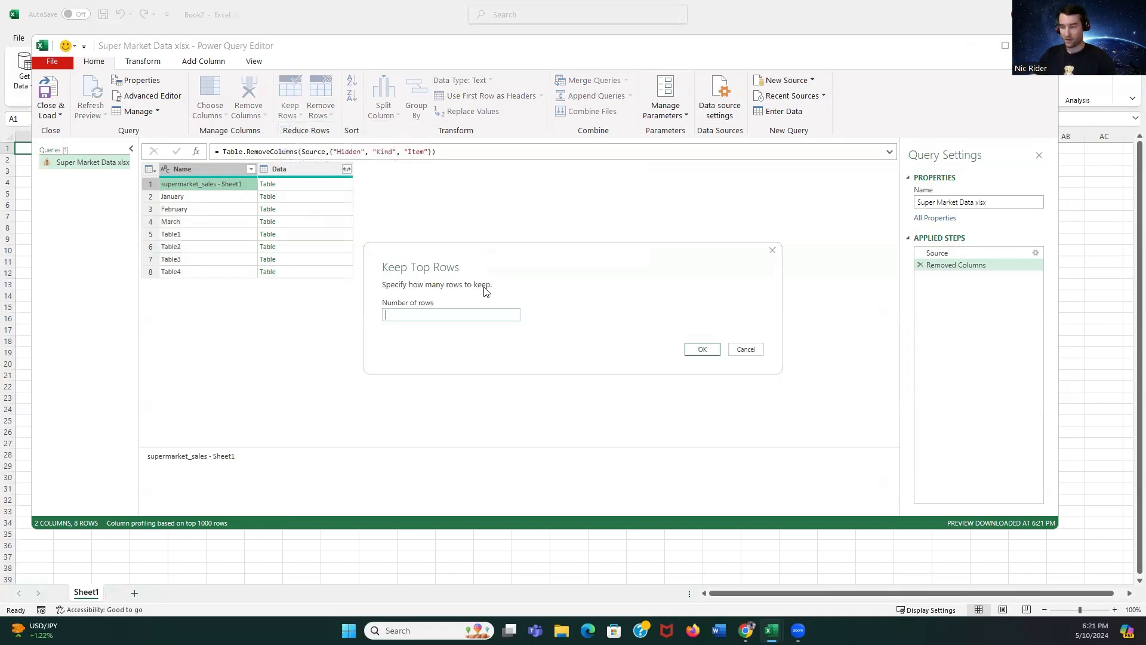
type("4")
left_click(700, 351)
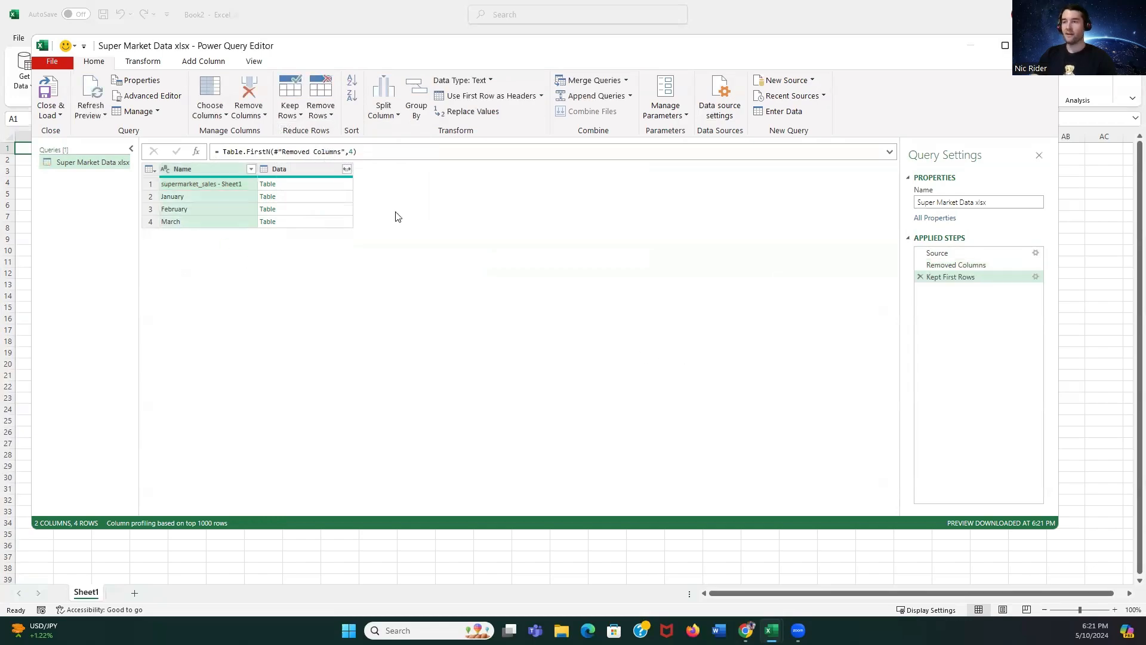
- Remove the top 1 row, the supermarket_sales - Sheet1 entry, from the query
left_click(326, 121)
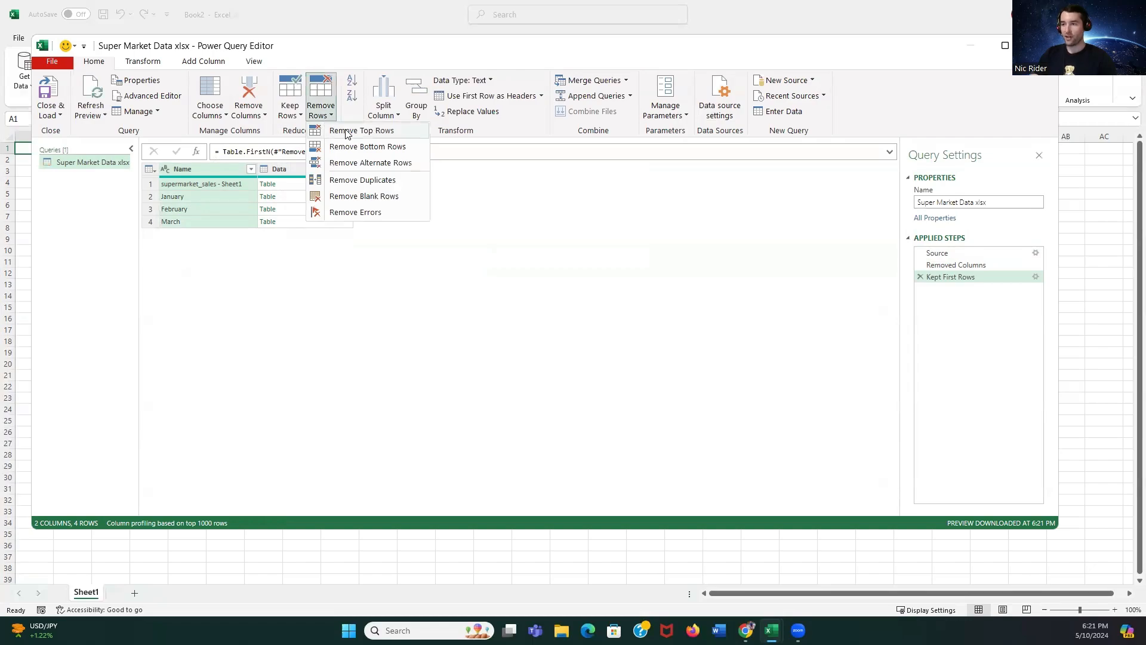
left_click(347, 132)
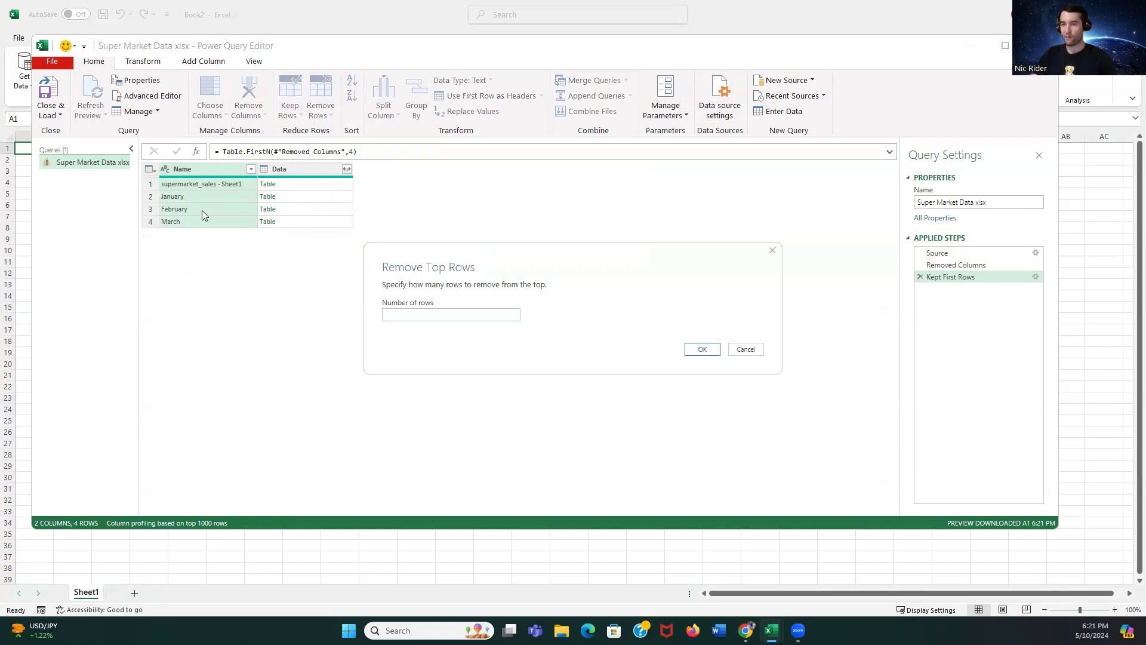
left_click(419, 312)
type("1")
left_click(703, 349)
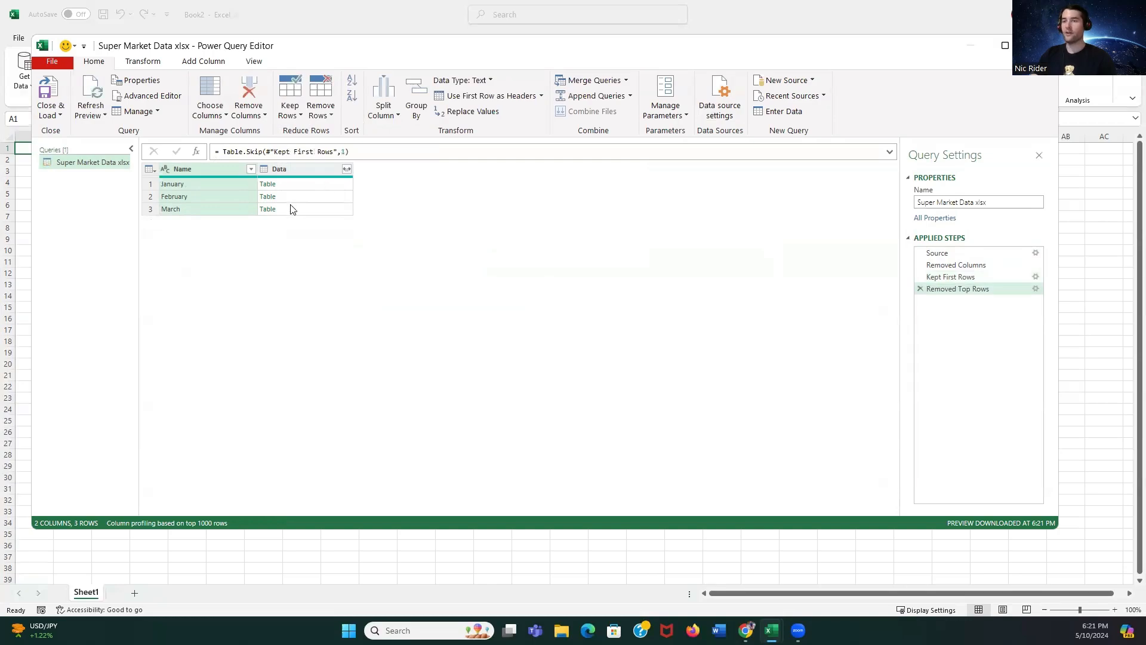
- Expand the Data column with all of its columns, using the original column name as prefix, and review the combined monthly rows
left_click(346, 171)
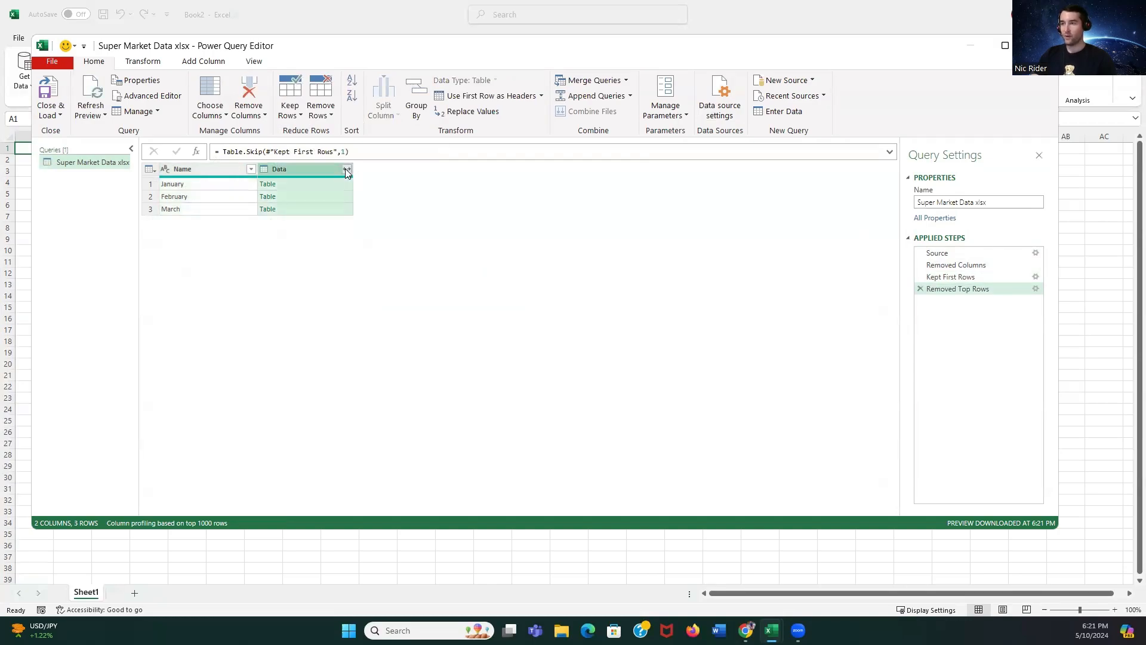
left_click(346, 170)
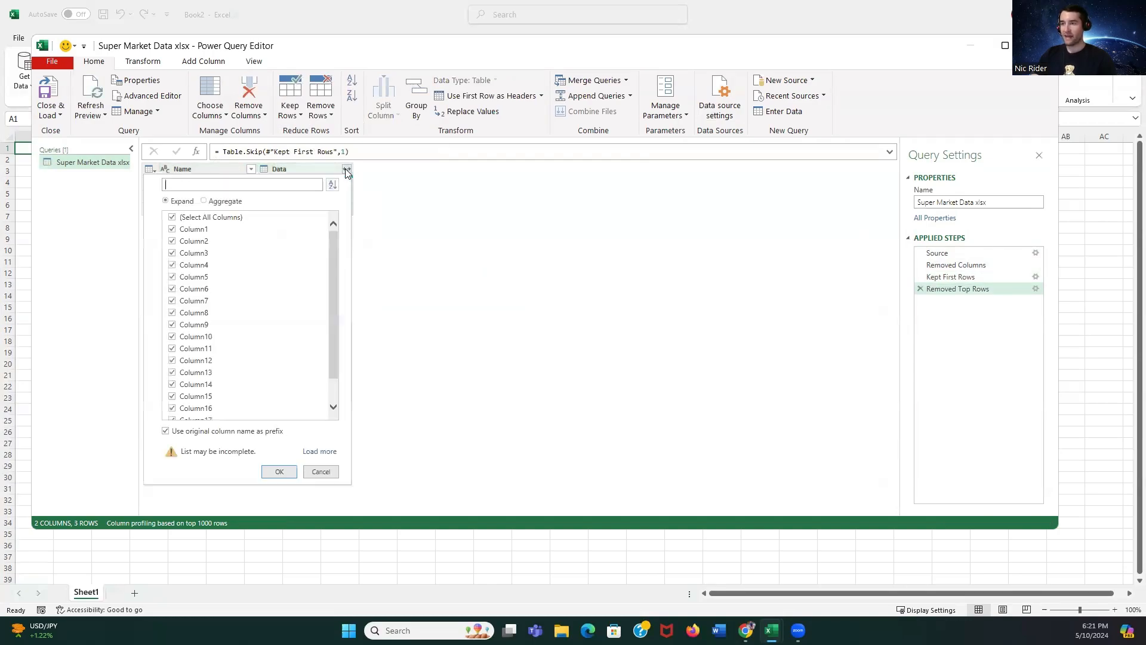
left_click(280, 472)
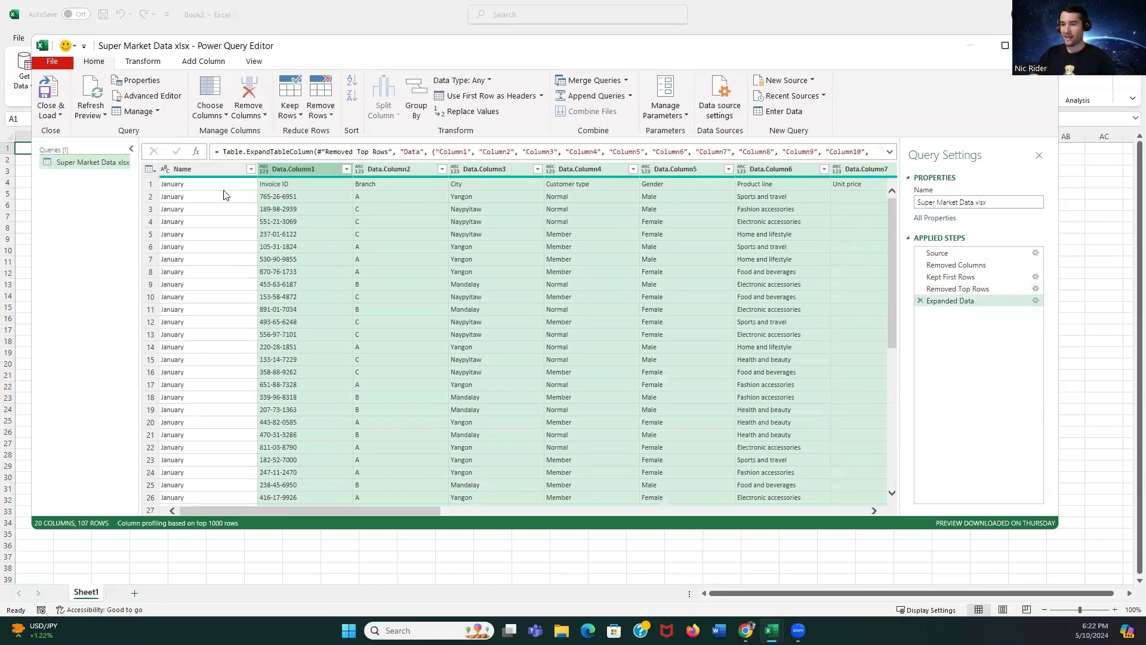
scroll(357, 240, "down", 3)
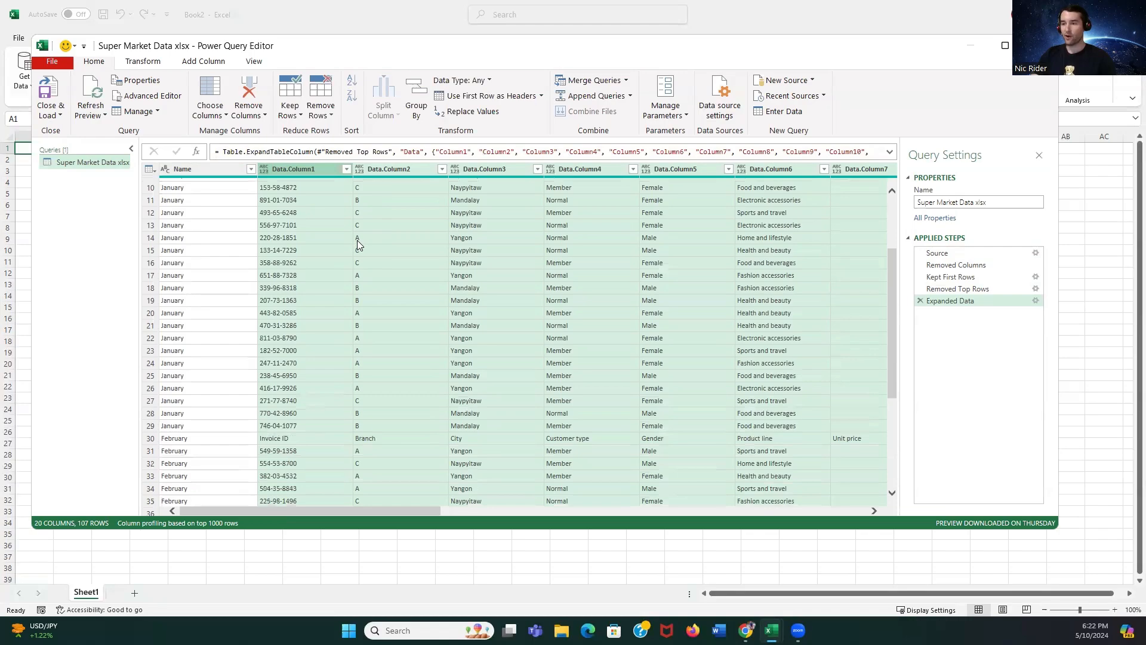
scroll(358, 239, "down", 20)
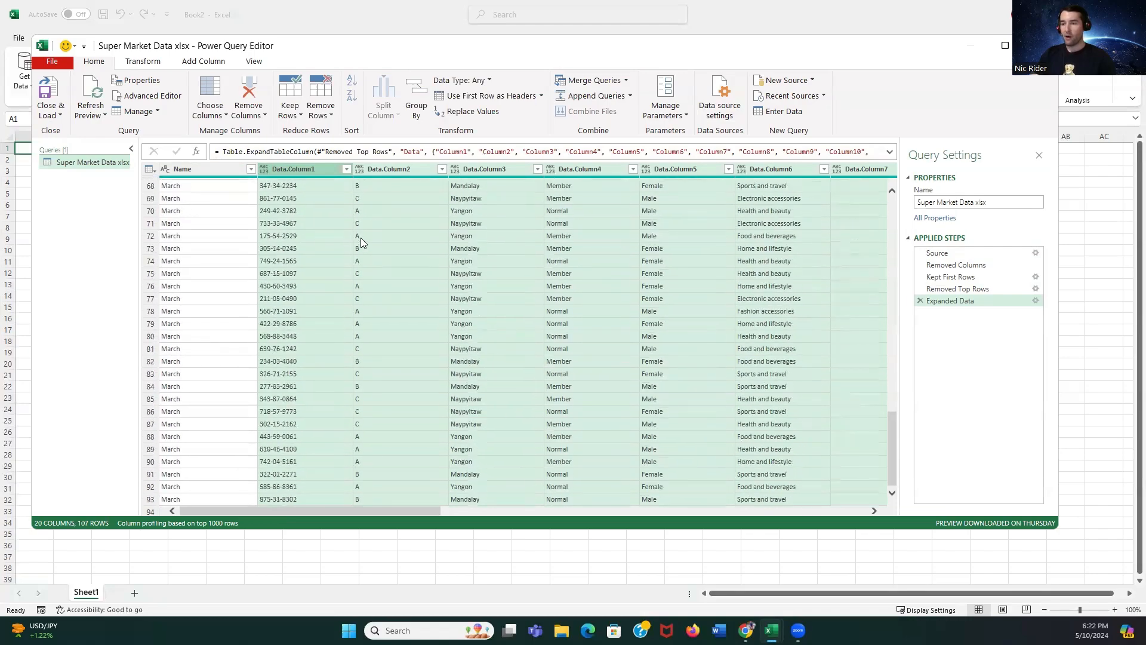
scroll(466, 269, "up", 20)
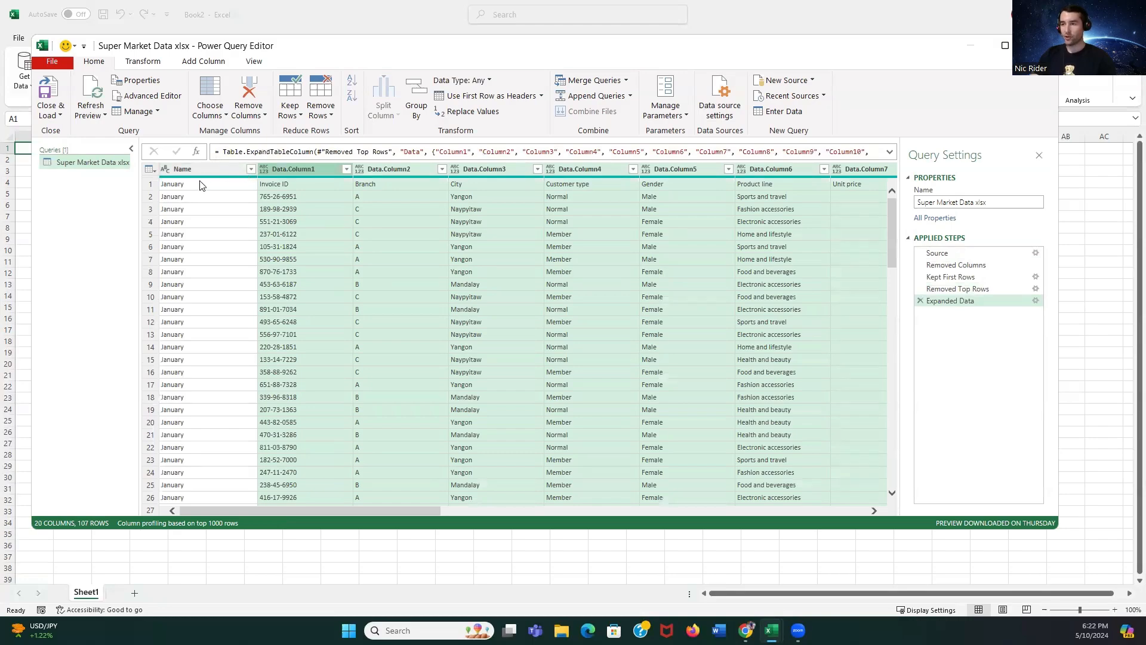
- Try using the first row as headers, and delete the Changed Type and Promoted Headers steps again
left_click(471, 97)
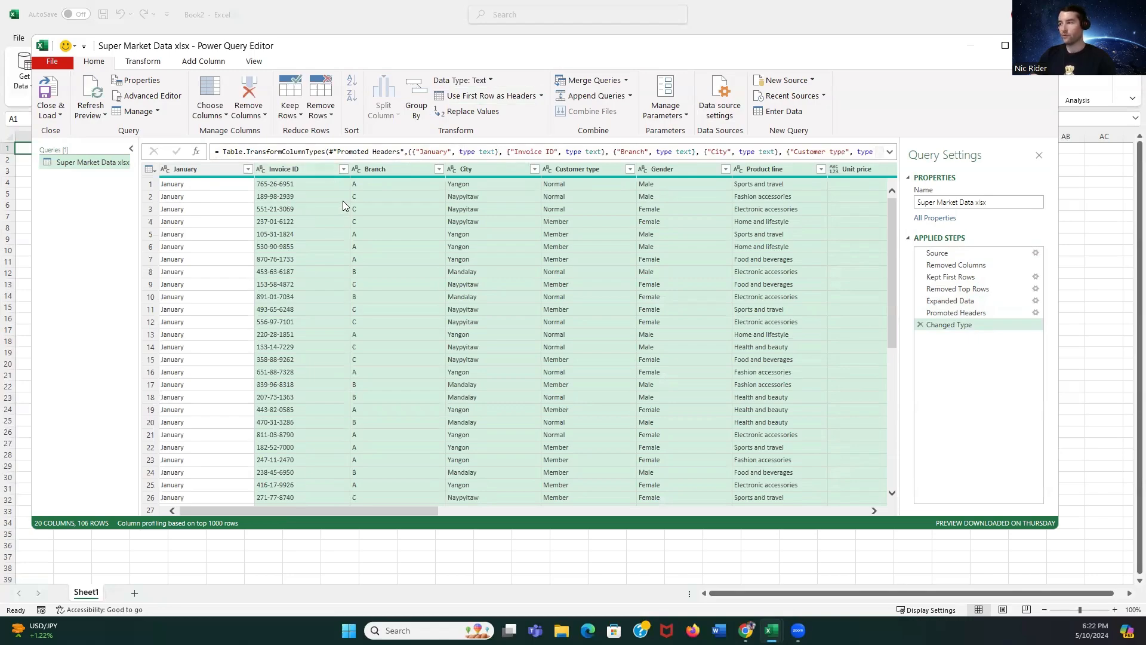
left_click(920, 326)
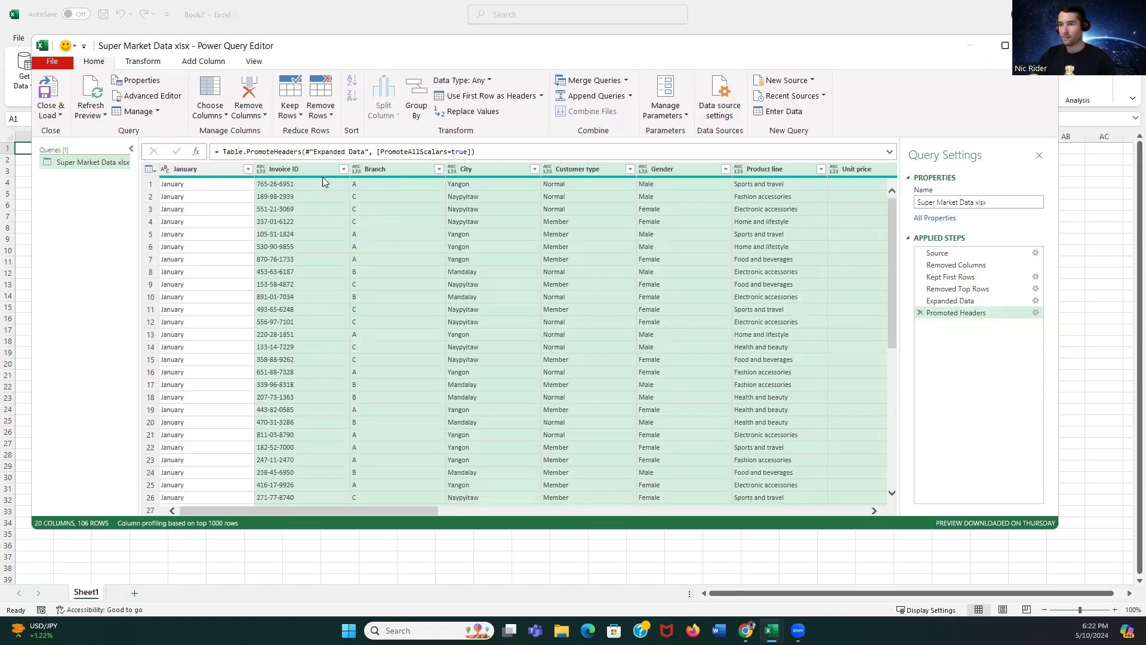
left_click(920, 313)
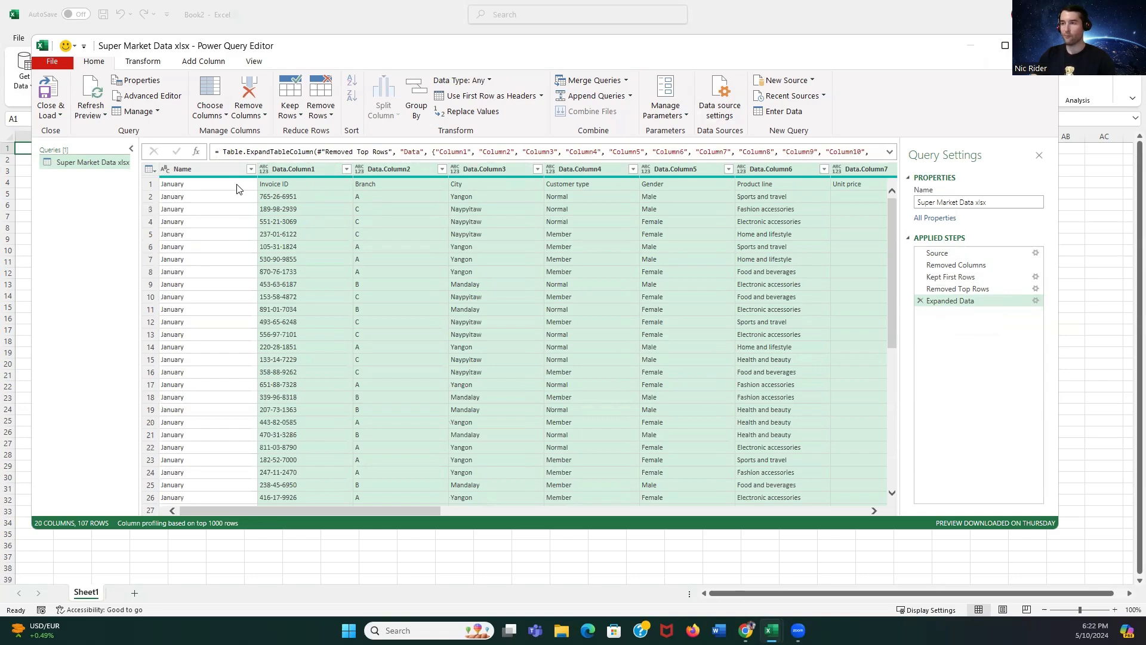
- Use the first row as headers and rename the Month column to Month Metric
left_click(465, 97)
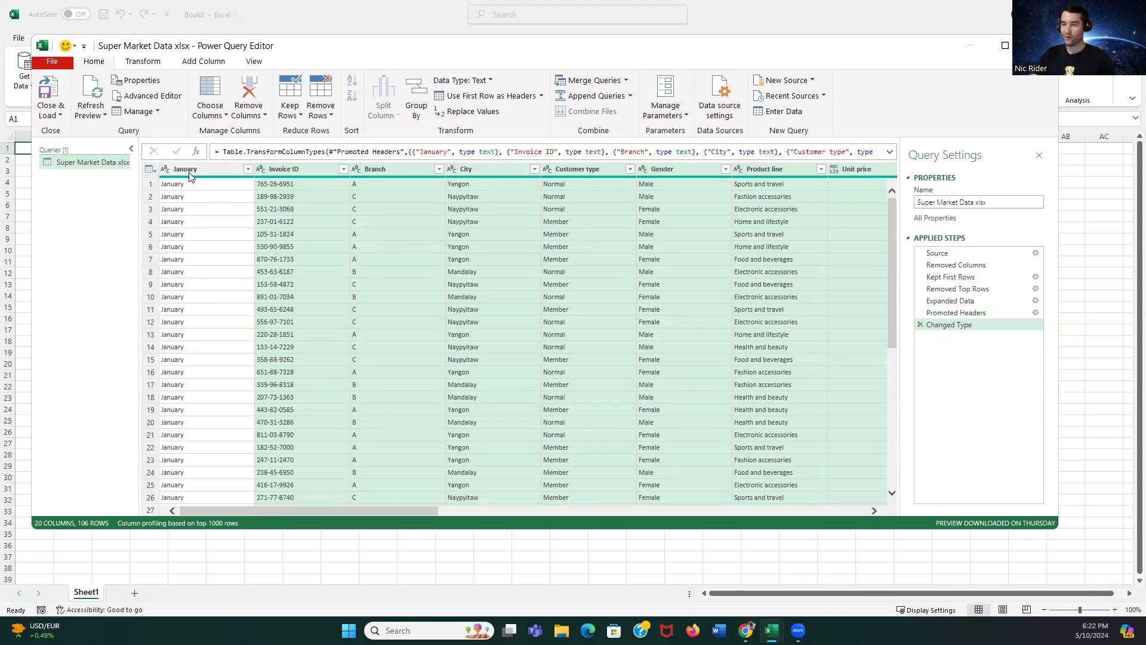
left_click_drag(340, 512, 444, 517)
left_click_drag(451, 523, 587, 542)
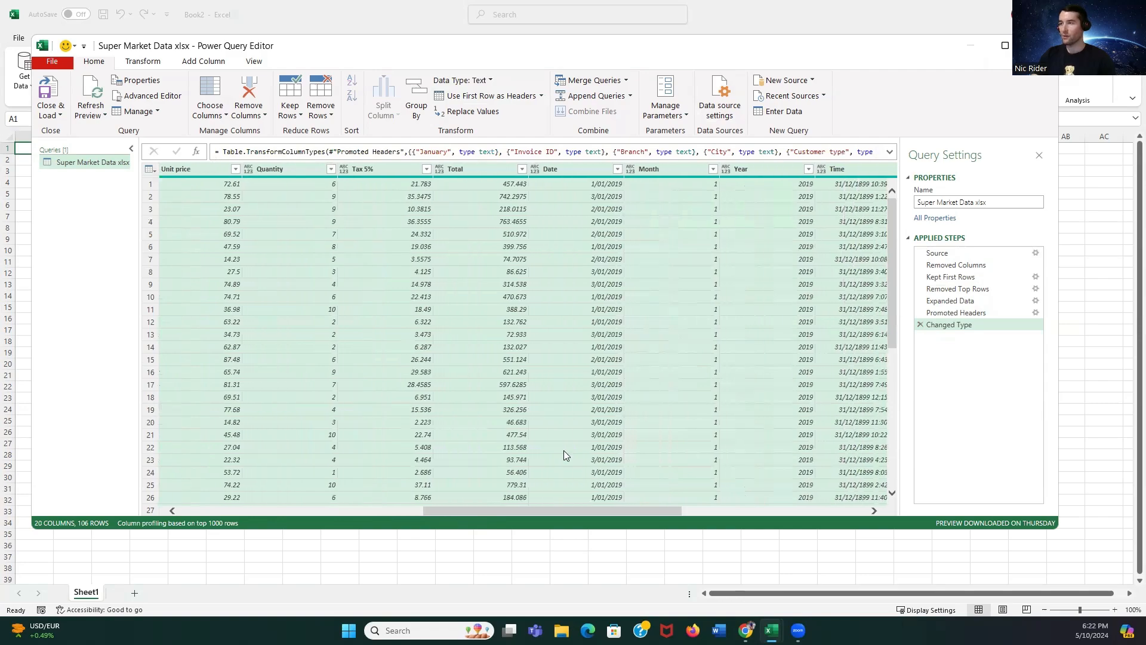
left_click(653, 168)
double_click(662, 169)
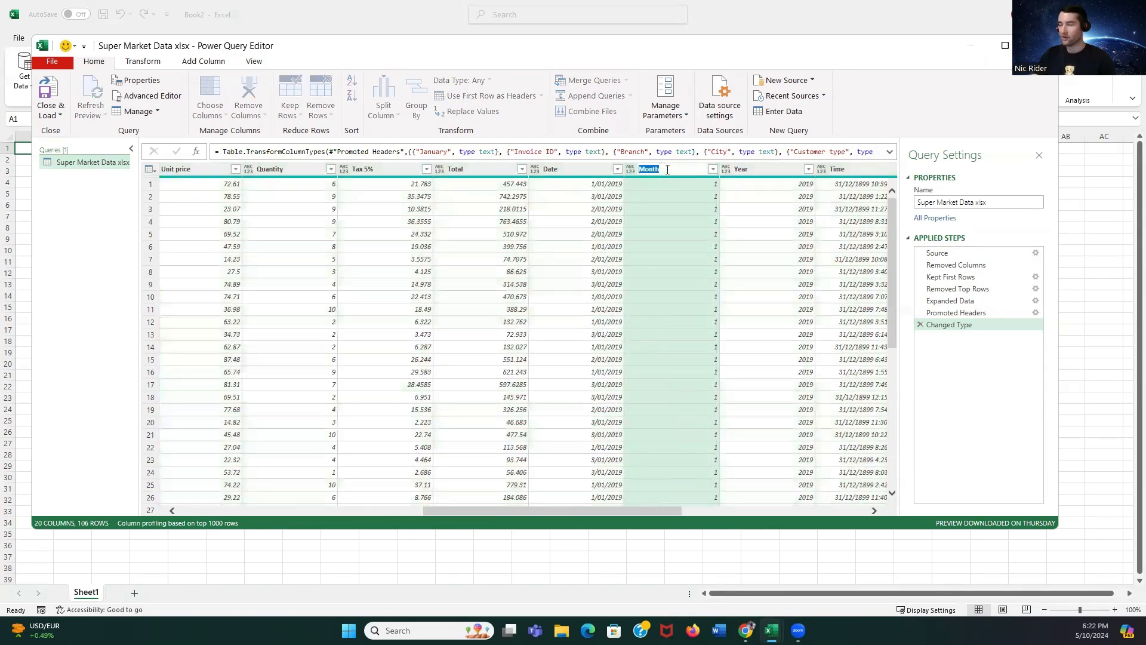
left_click(667, 170)
type("Me")
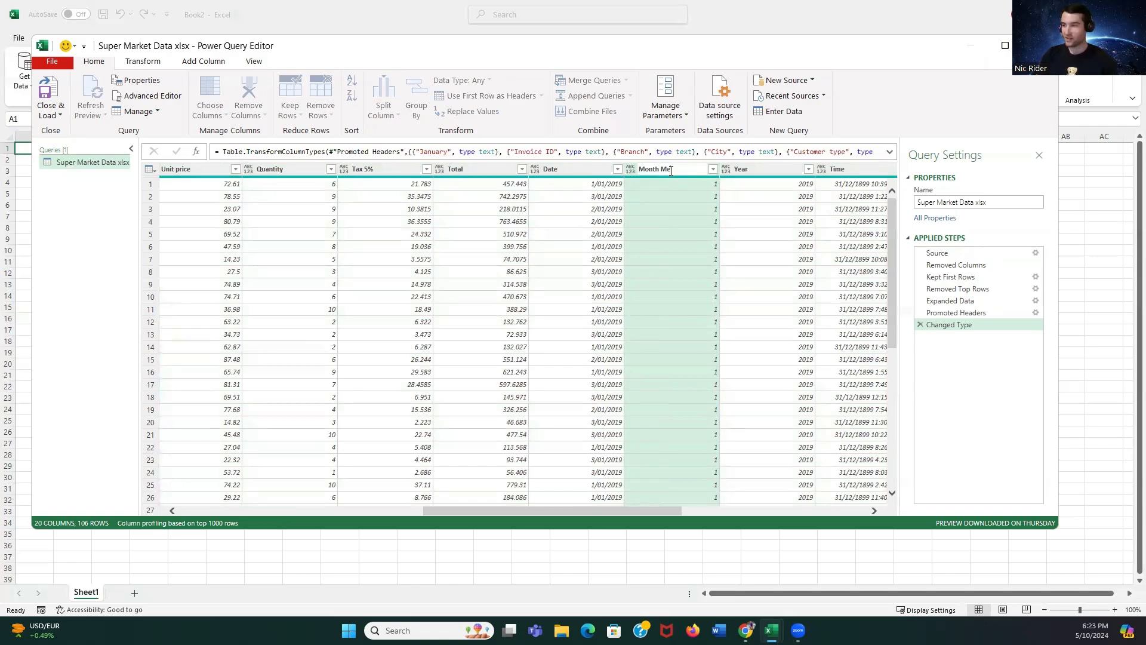
type("tric")
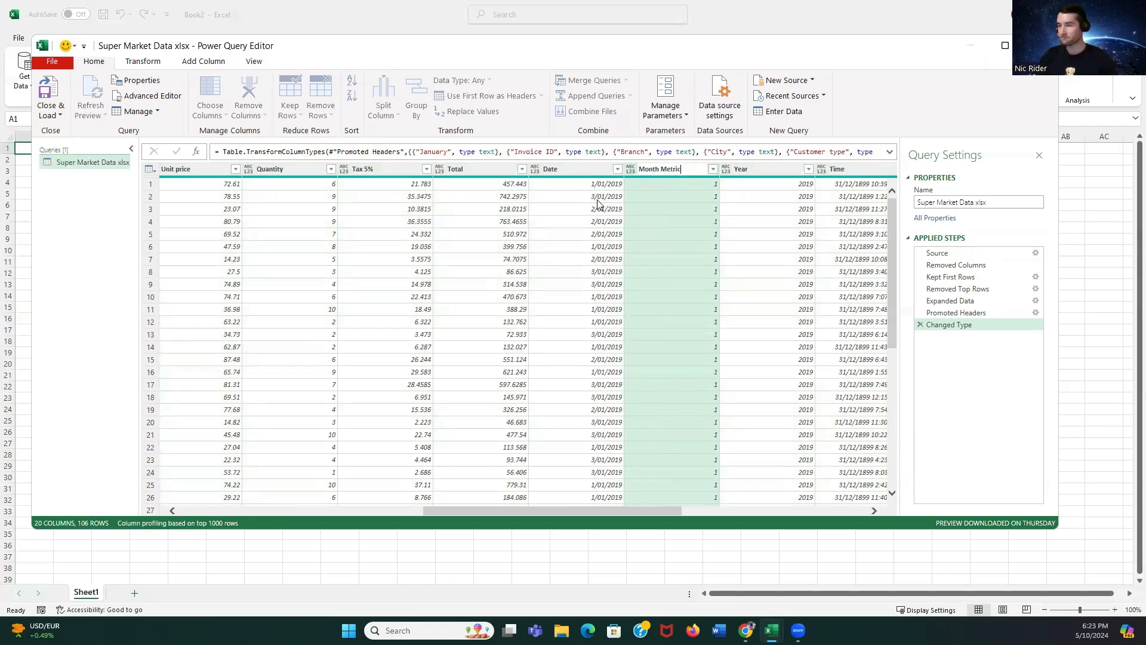
key("Return")
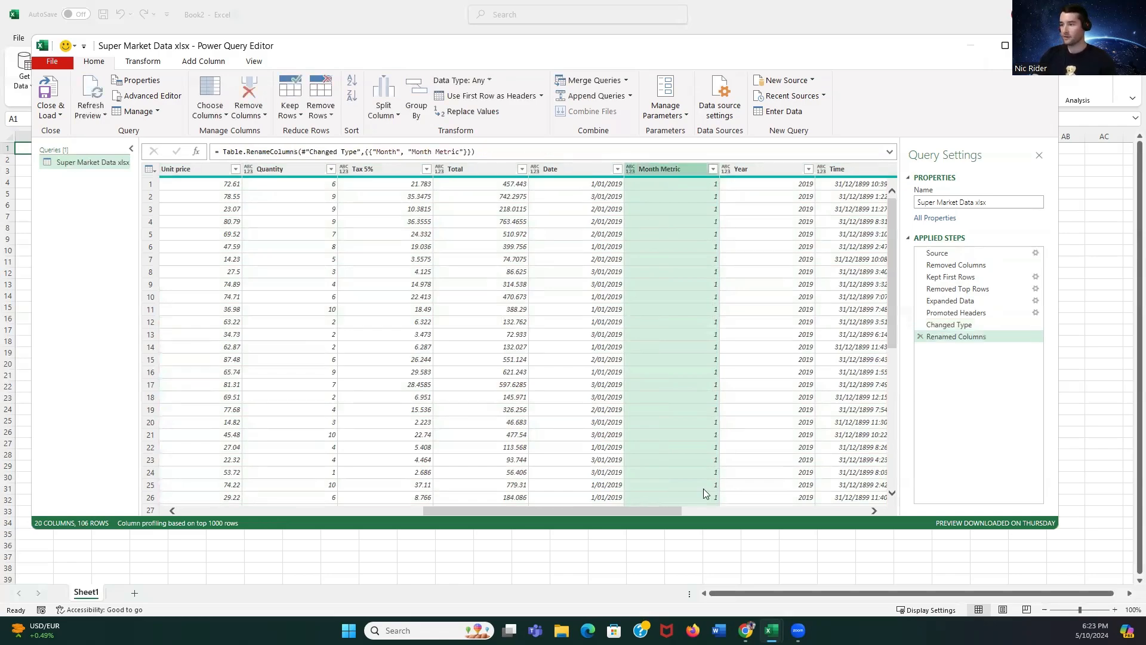
left_click_drag(654, 512, 364, 502)
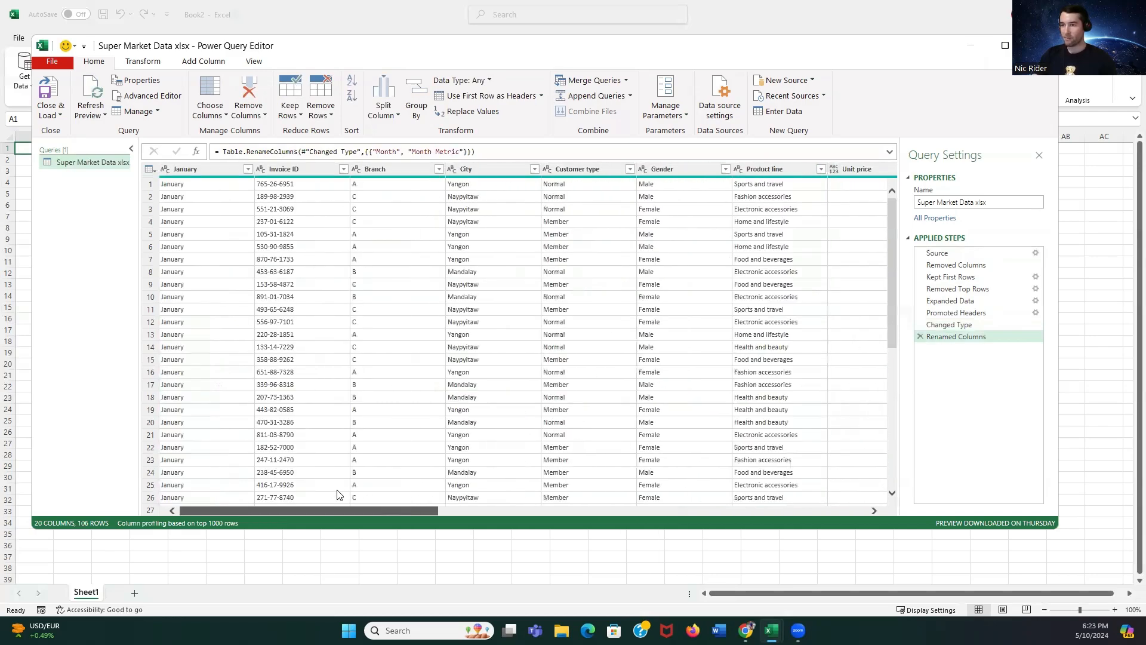
- Rename the January column to Month and review the month values offered in its filter list
left_click(200, 171)
double_click(197, 171)
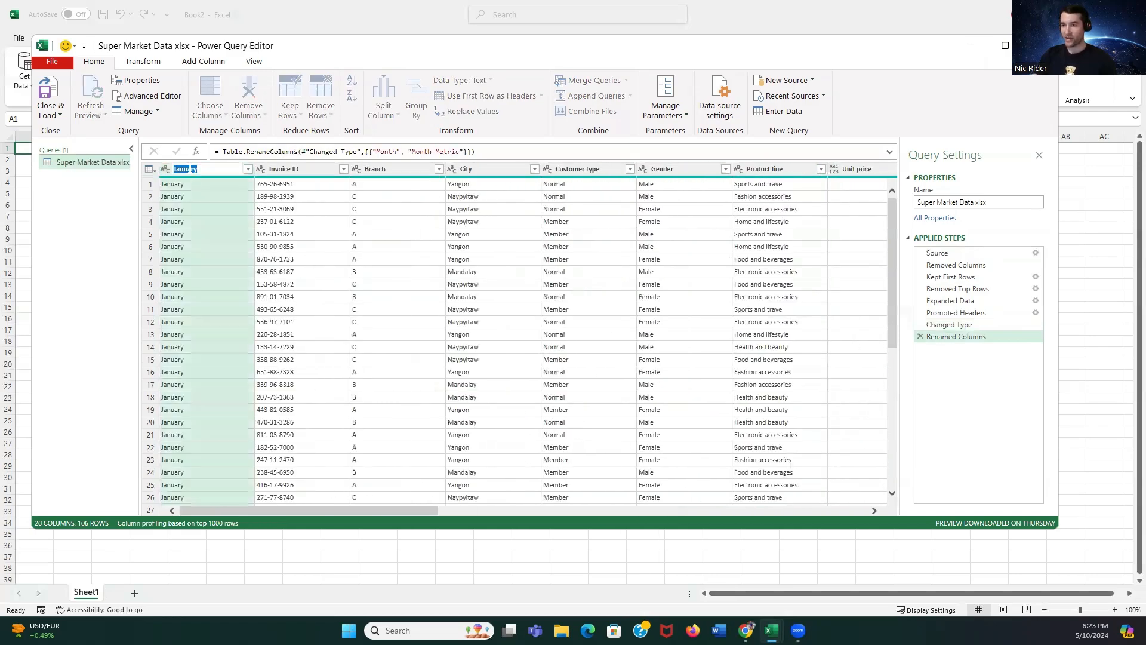
type("Month")
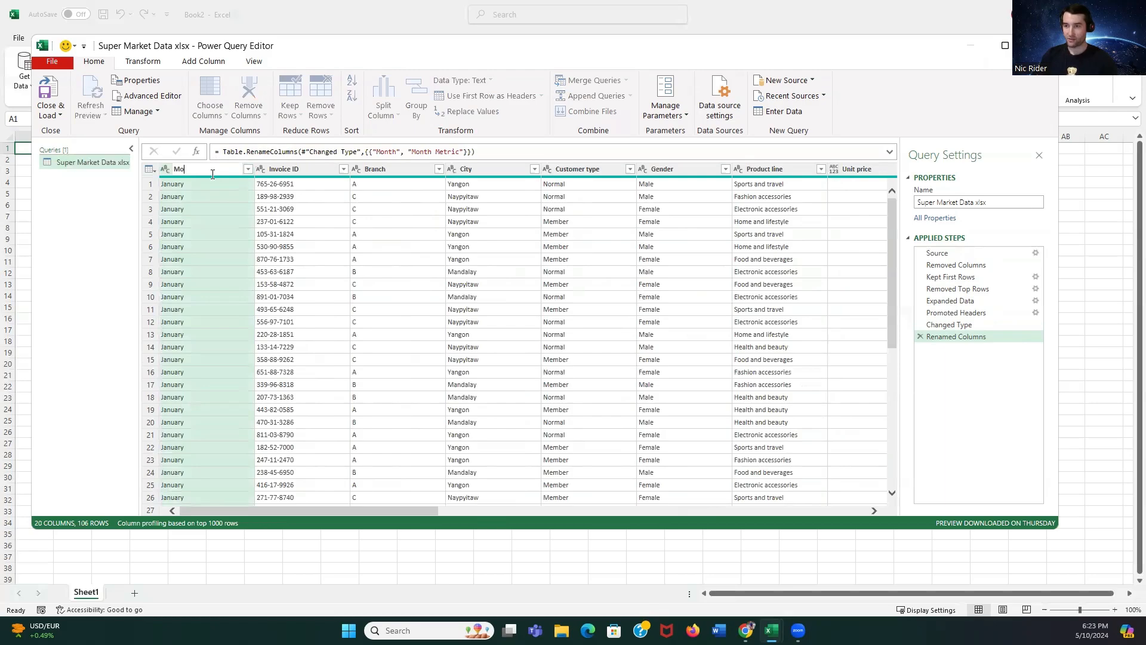
key("Return")
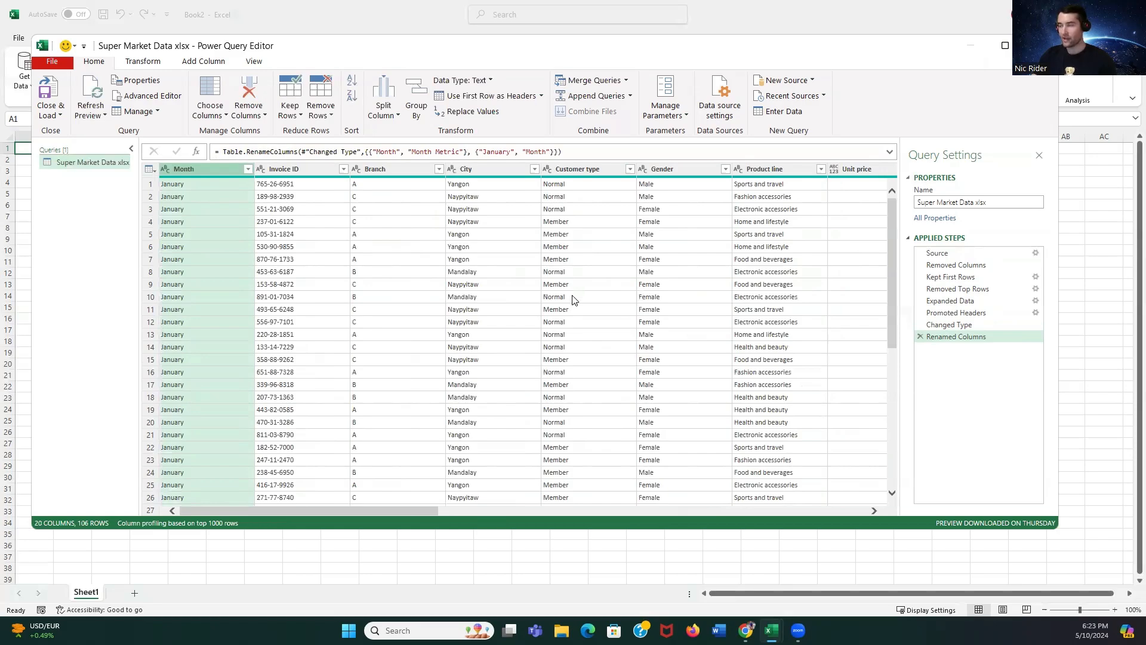
scroll(573, 298, "down", 5)
scroll(574, 297, "up", 5)
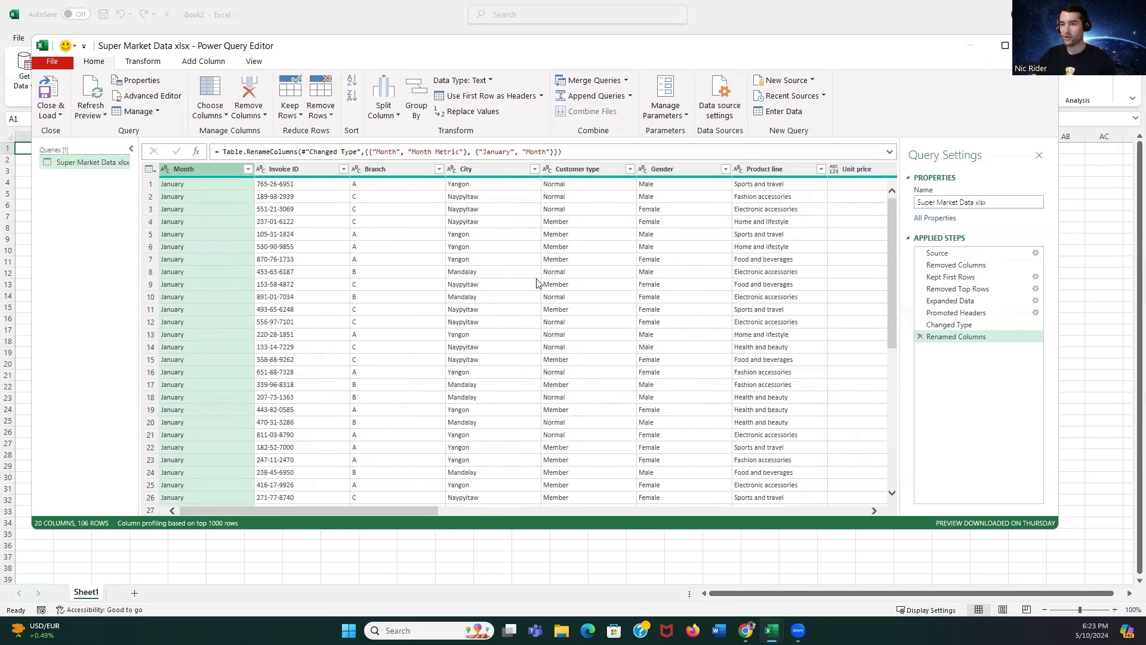
left_click(249, 169)
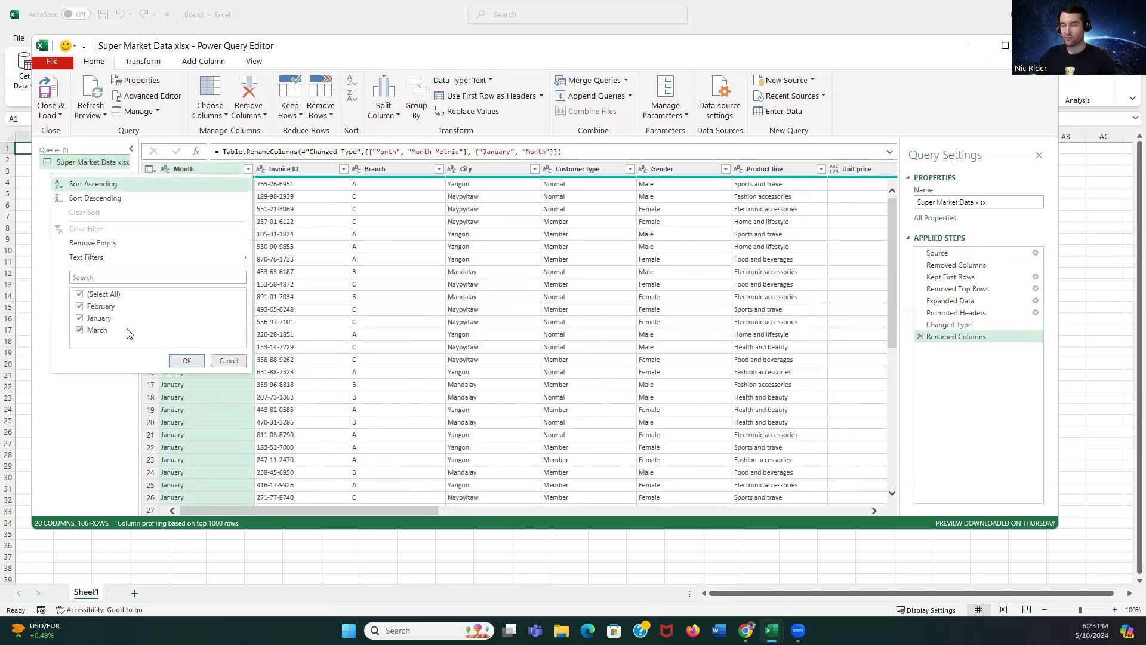
left_click(335, 232)
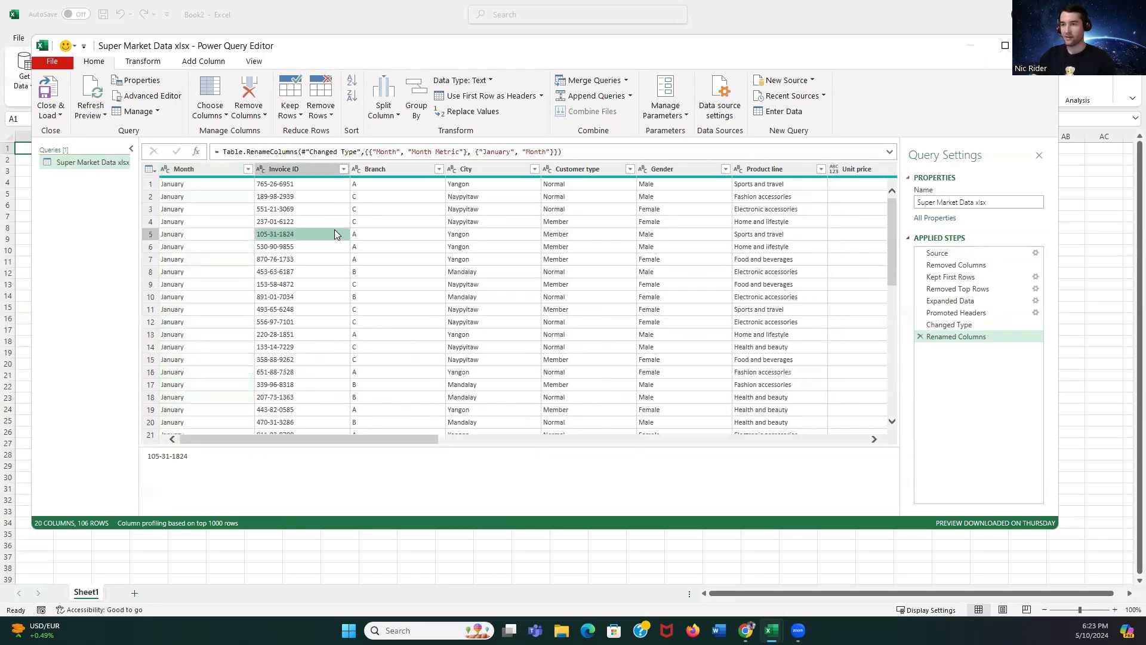
left_click(232, 207)
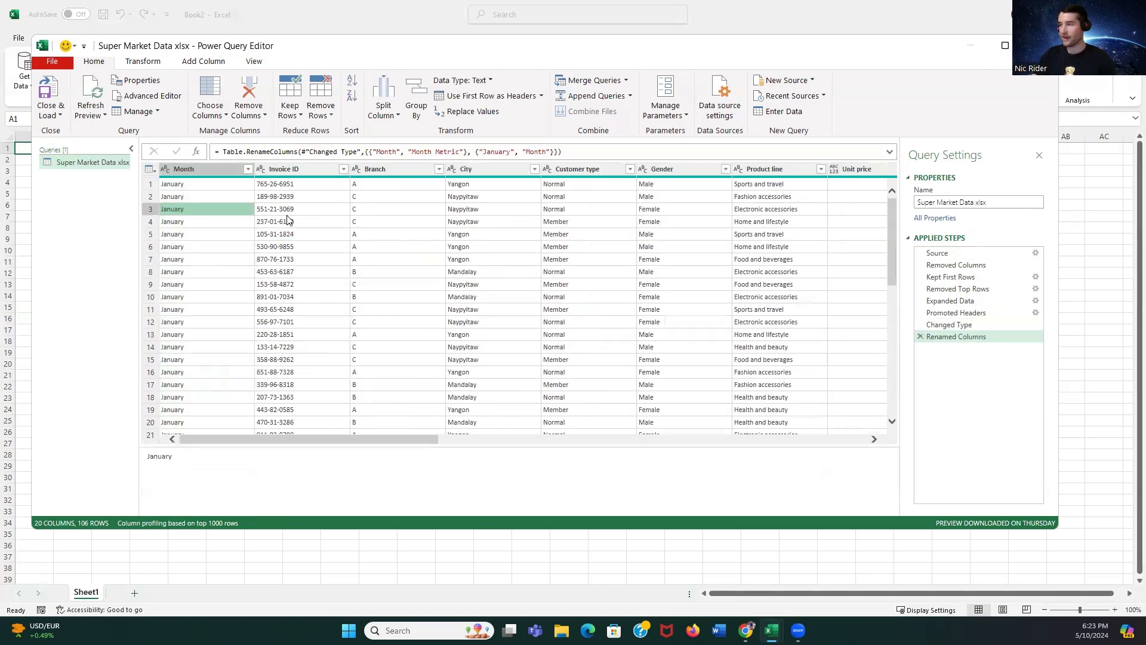
- Close and load the query into a new worksheet table, and dismiss the list of workbook queries
left_click(54, 116)
left_click(65, 126)
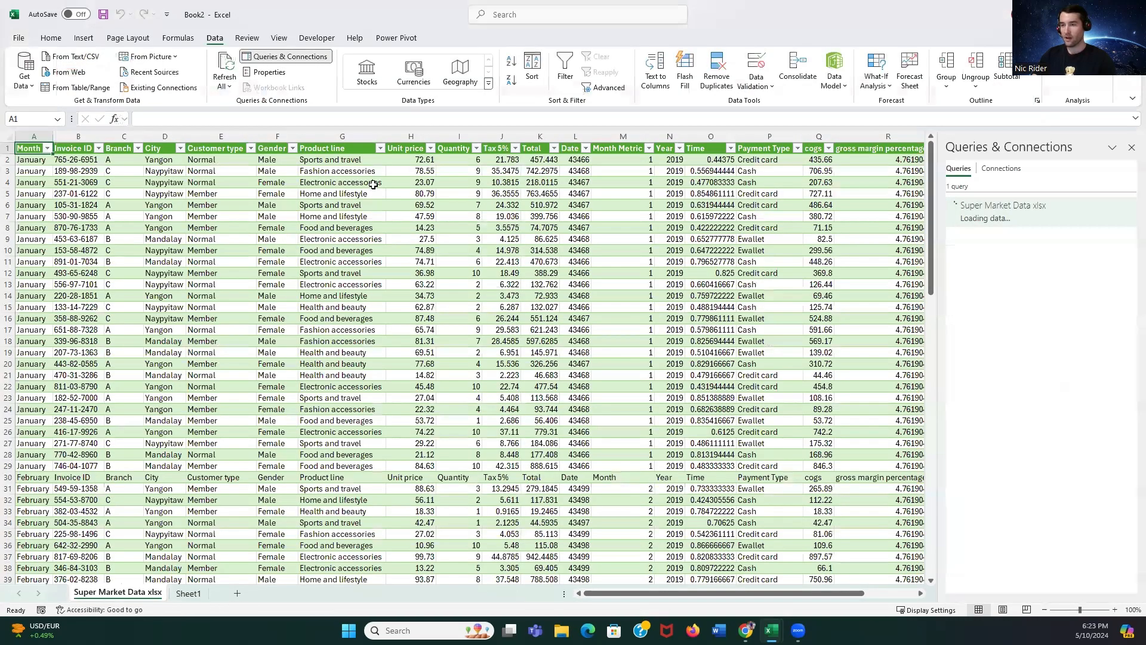
left_click(1131, 147)
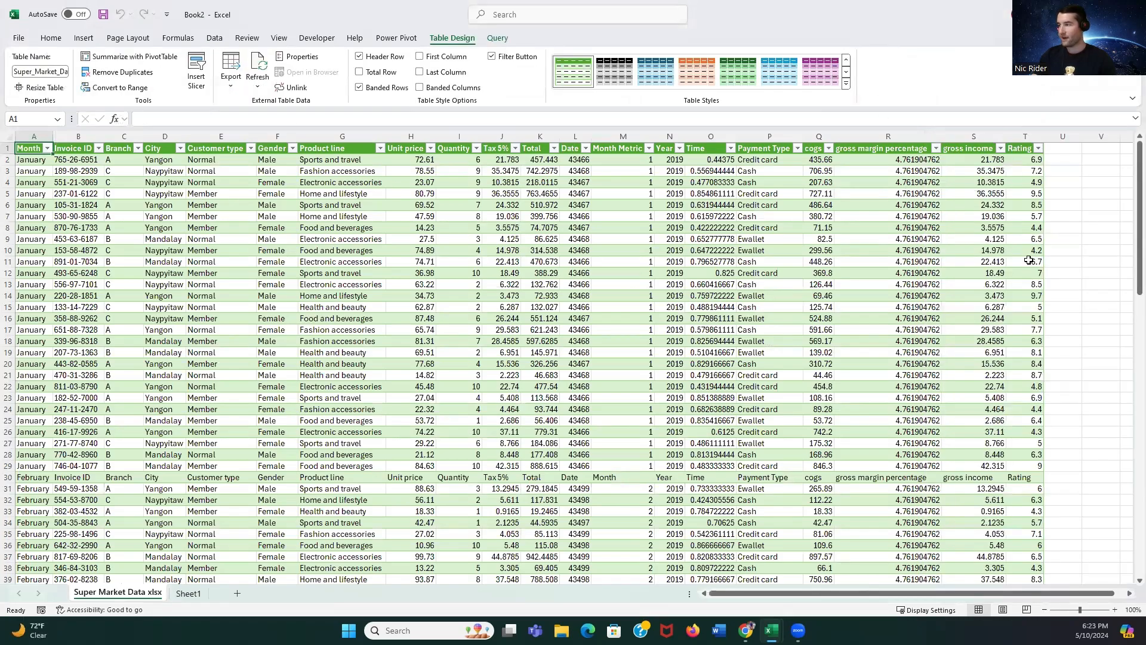
- Review the loaded table and delete the repeated header row at the start of the February data, row 30
scroll(935, 338, "down", 6)
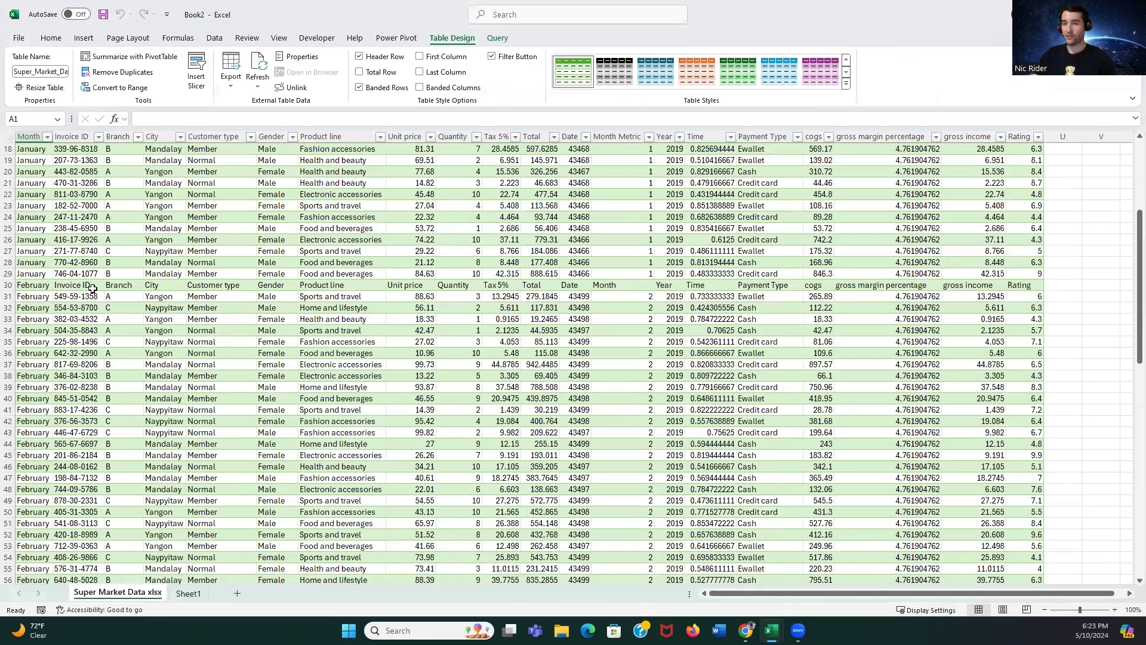
scroll(652, 295, "up", 6)
scroll(439, 316, "down", 20)
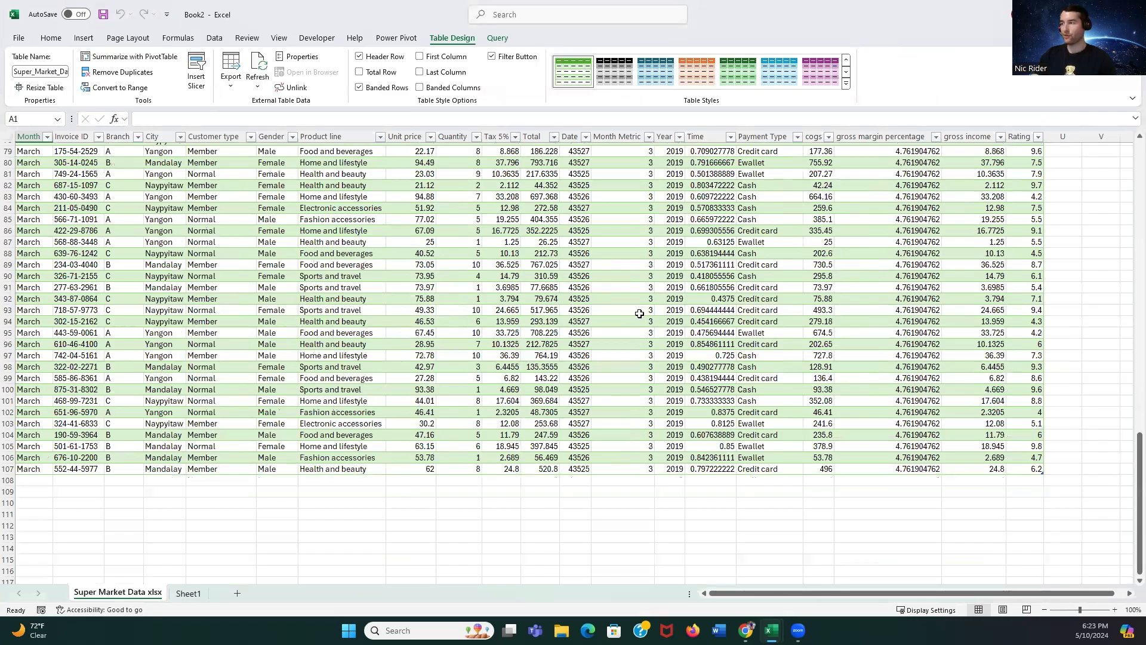
scroll(636, 312, "up", 20)
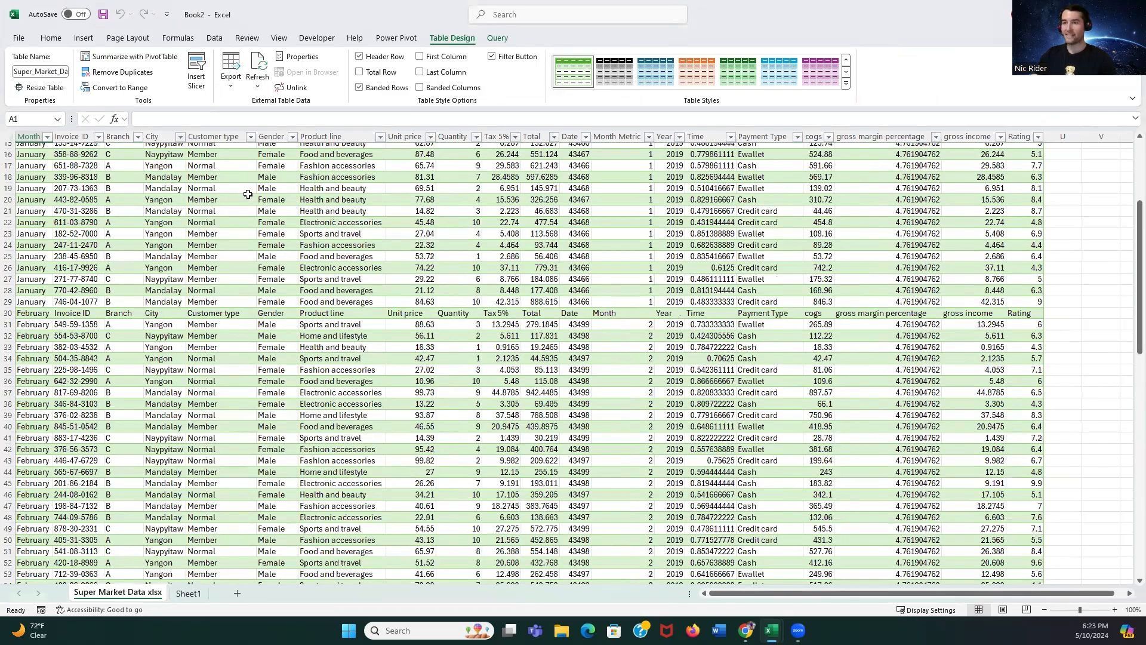
scroll(250, 197, "up", 3)
left_click(8, 419)
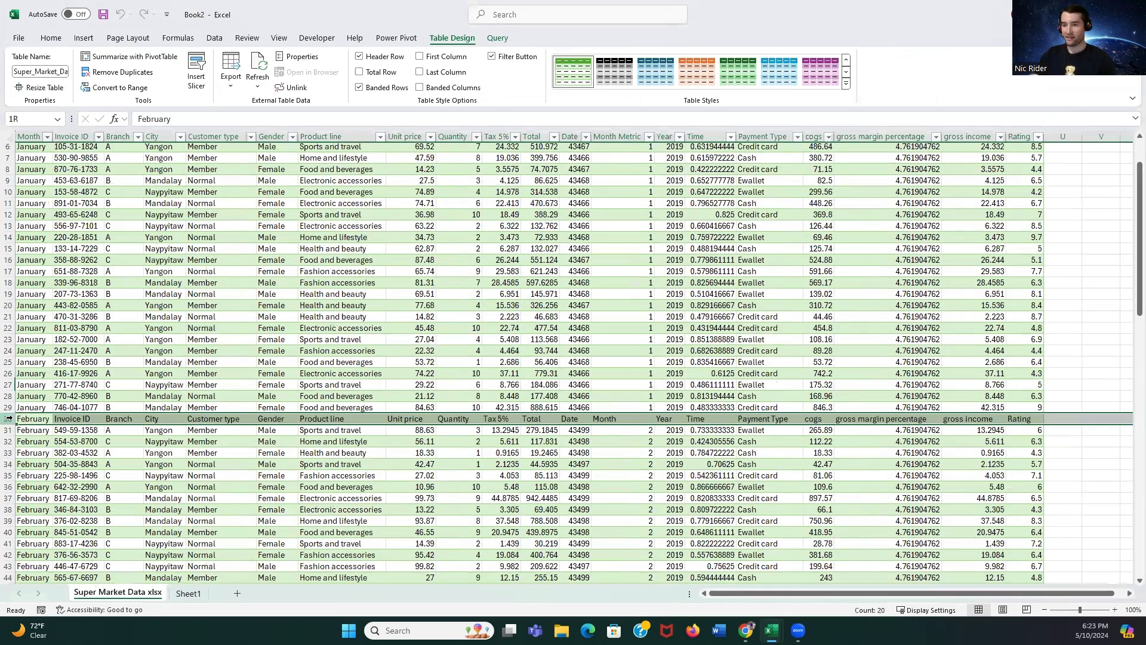
right_click(7, 418)
left_click(43, 323)
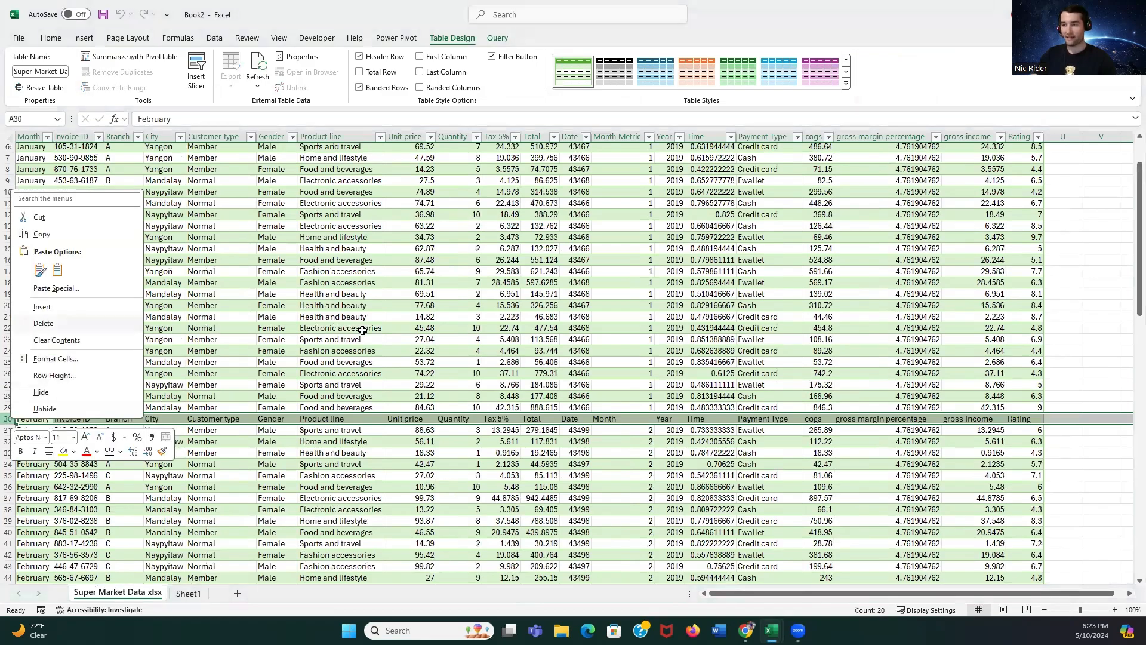
- Delete the repeated header row at the start of the March data, row 70, and return to the table's beginning
scroll(361, 329, "down", 11)
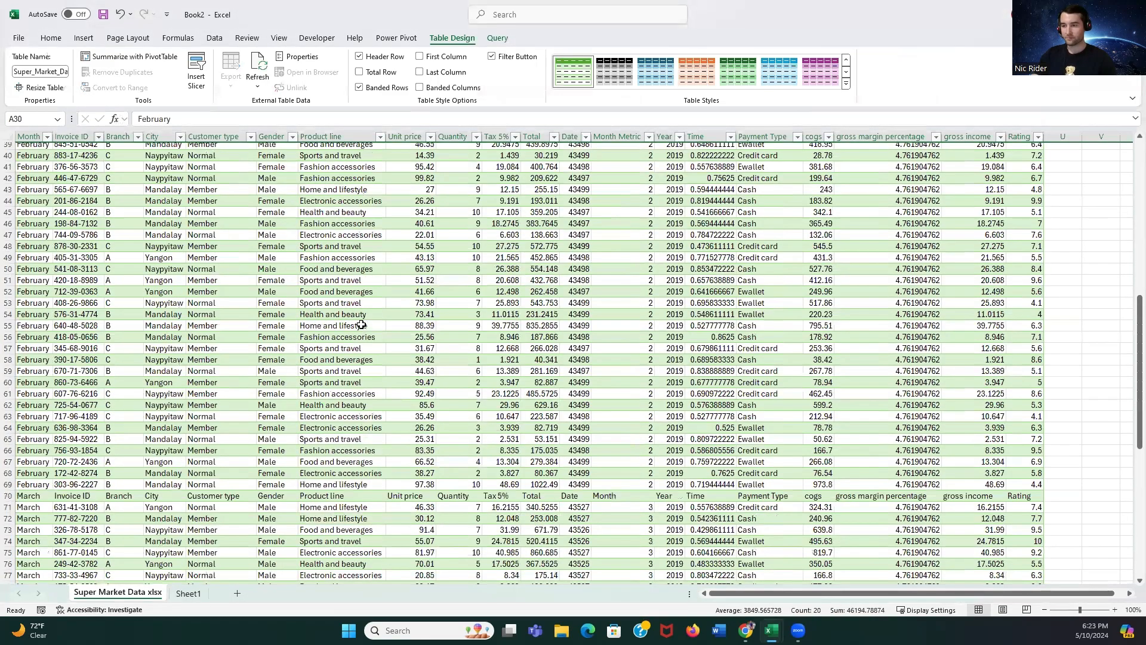
scroll(8, 359, "down", 4)
left_click(9, 354)
right_click(8, 354)
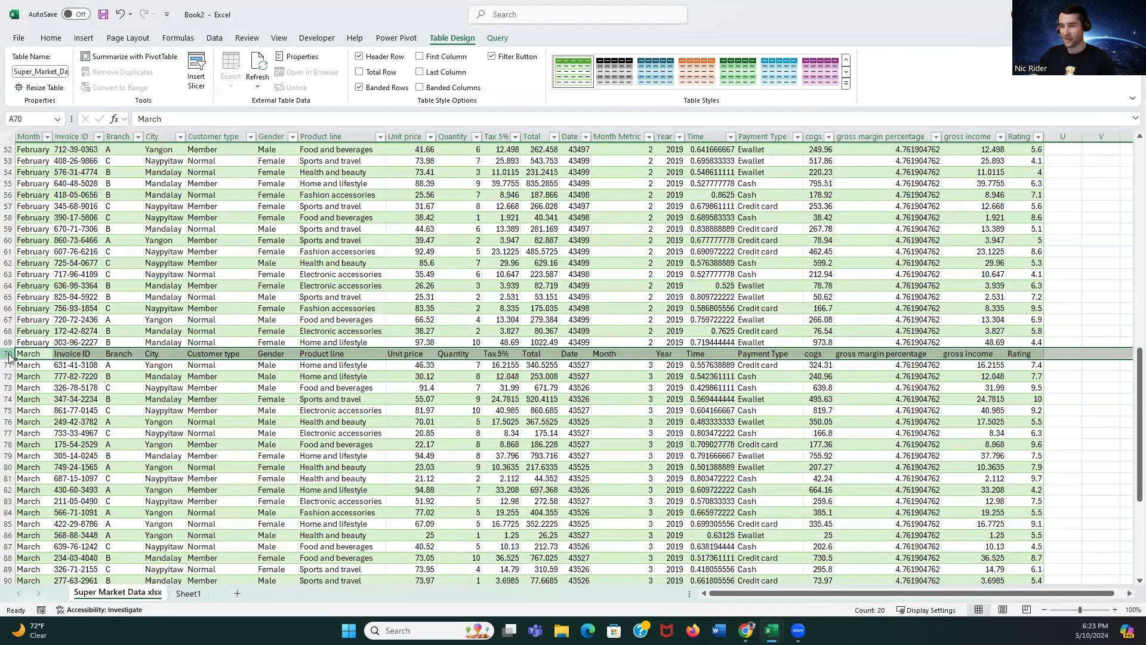
left_click(42, 488)
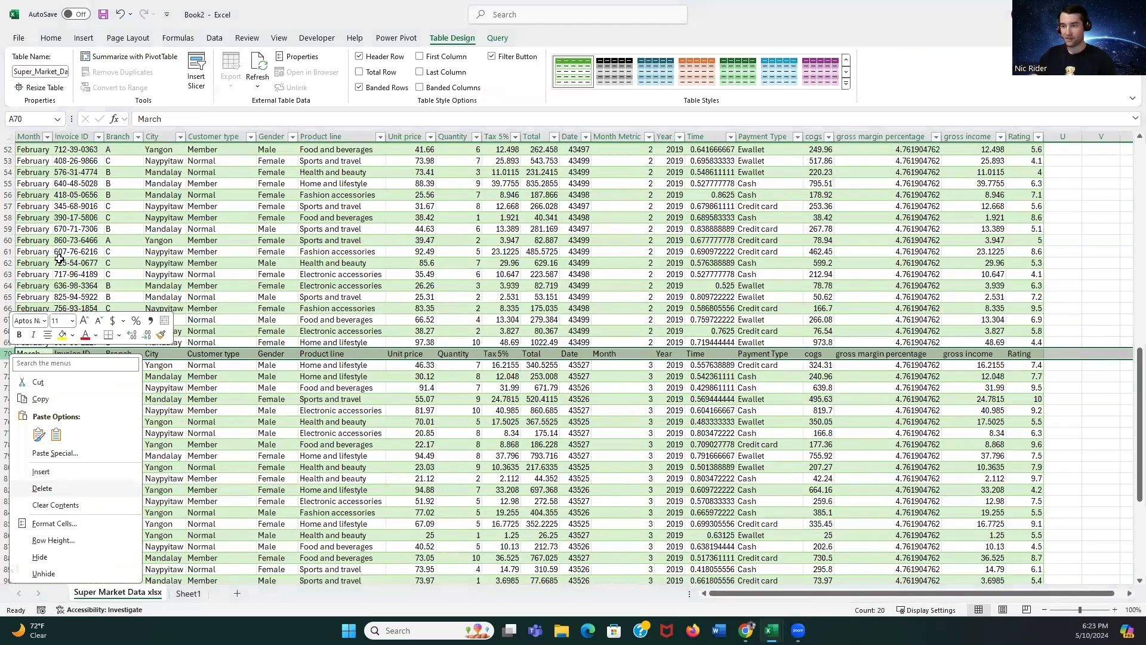
scroll(550, 341, "up", 1)
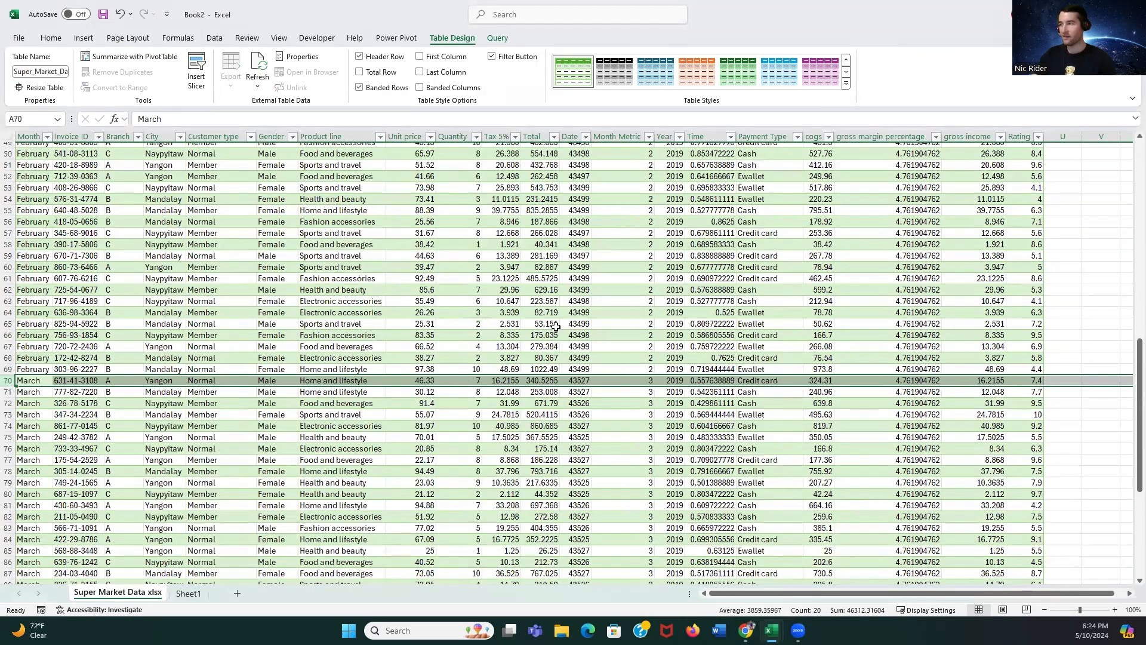
scroll(553, 325, "up", 15)
scroll(1092, 227, "up", 2)
left_click(1092, 227)
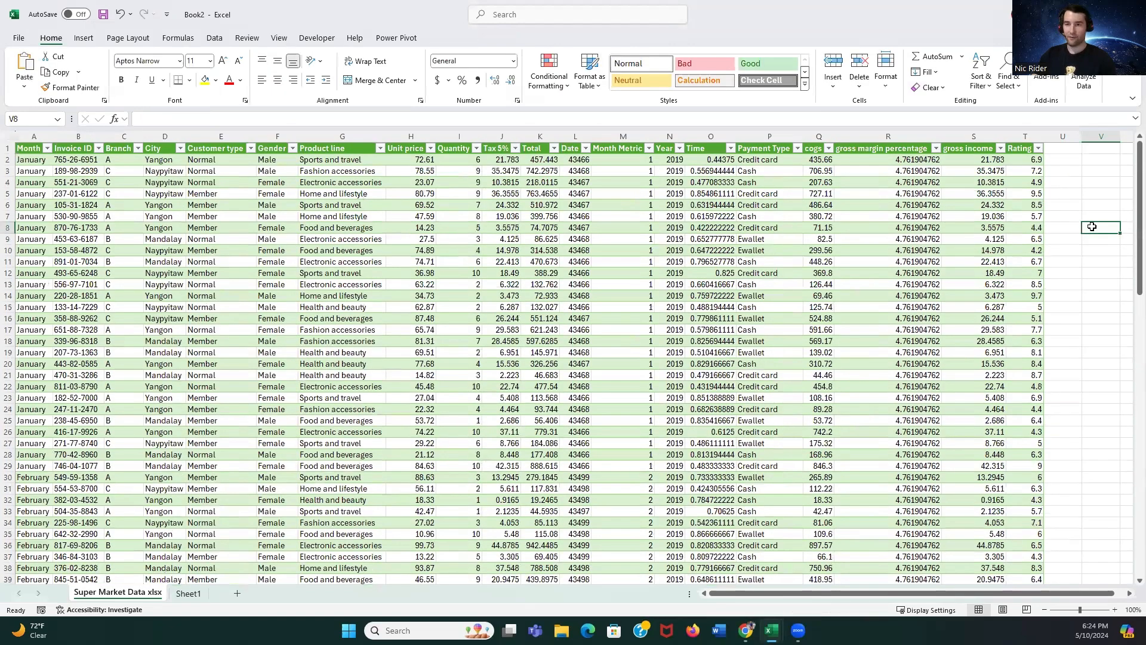